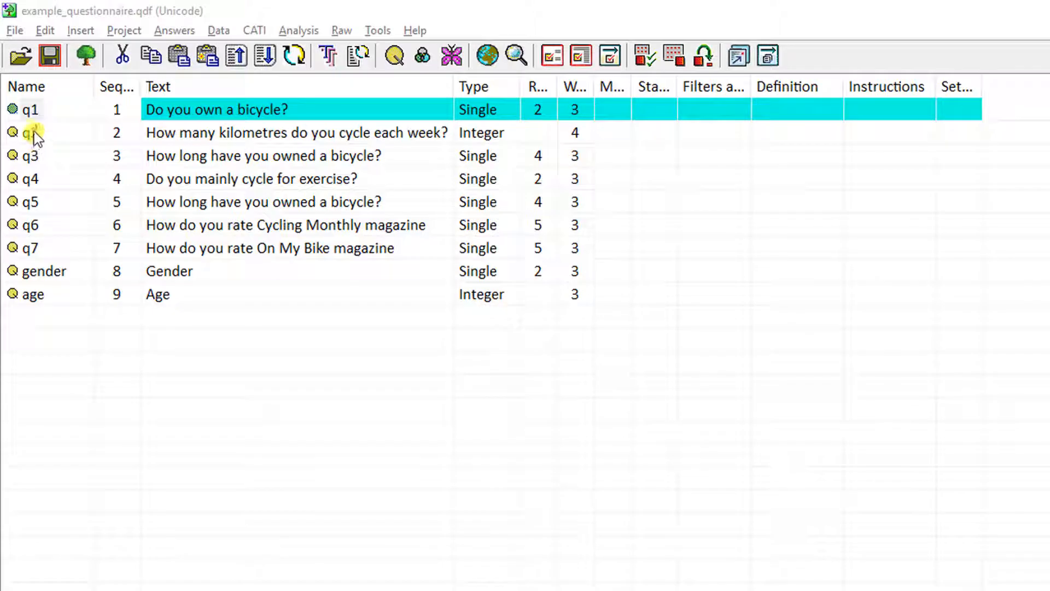
# Step: Move question q1 to directly after q7 by cutting and pasting it
pyautogui.click(30, 111)
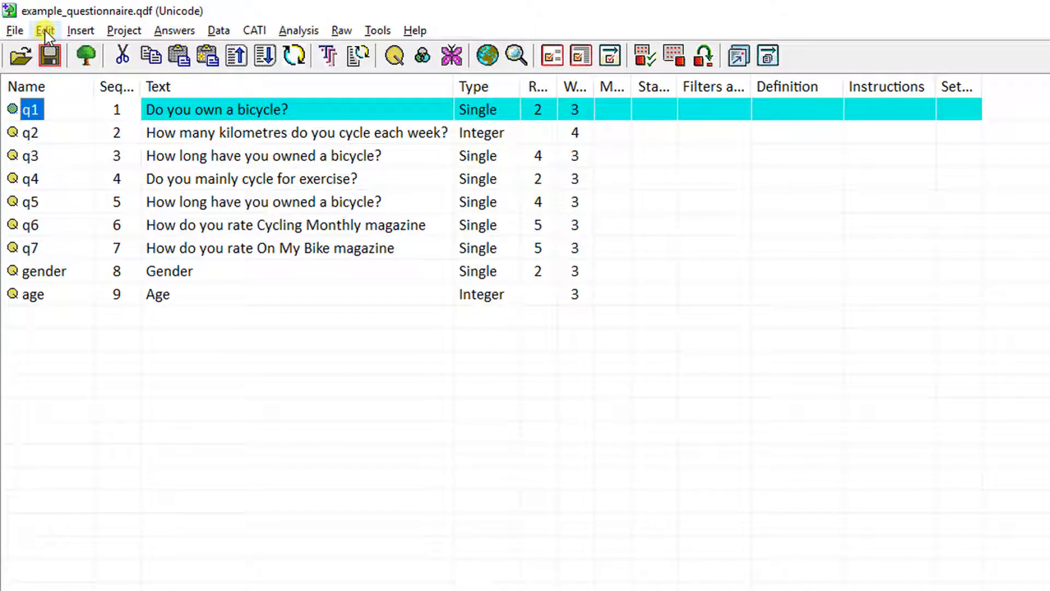
pyautogui.click(45, 31)
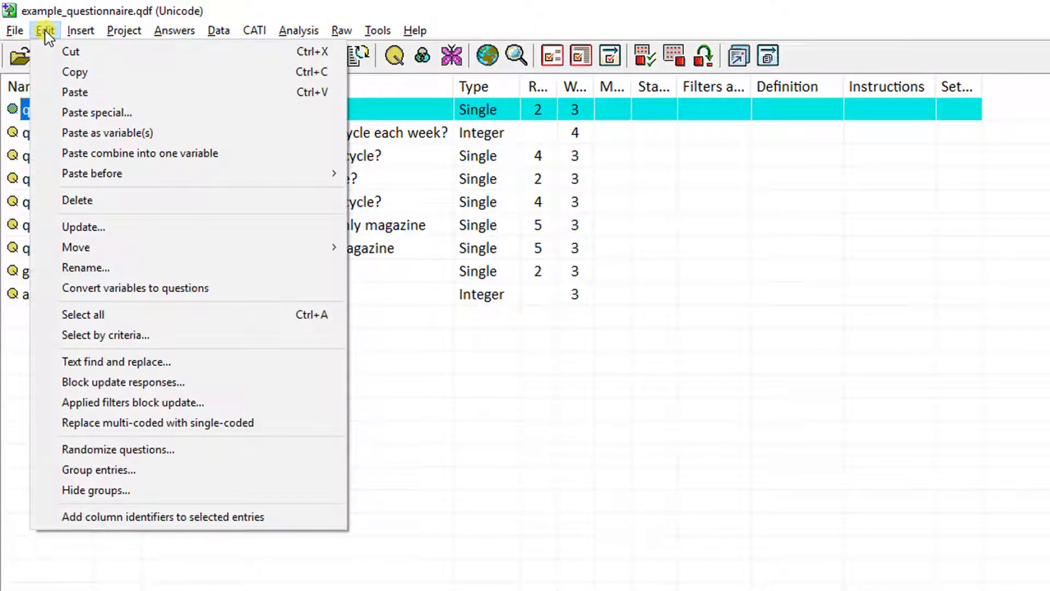
pyautogui.click(80, 54)
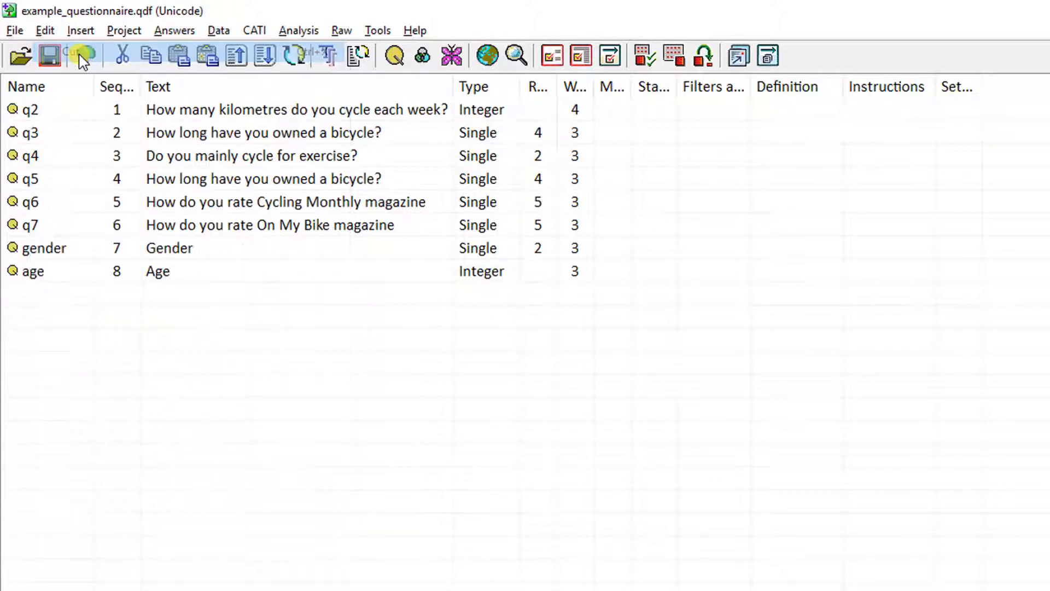
pyautogui.click(33, 227)
pyautogui.click(45, 30)
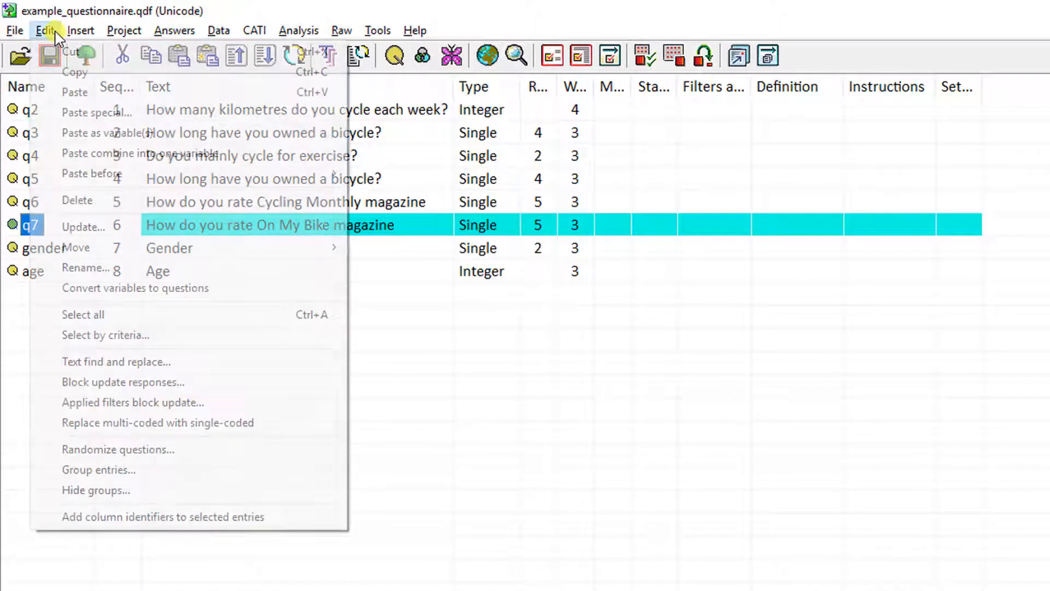
pyautogui.click(76, 92)
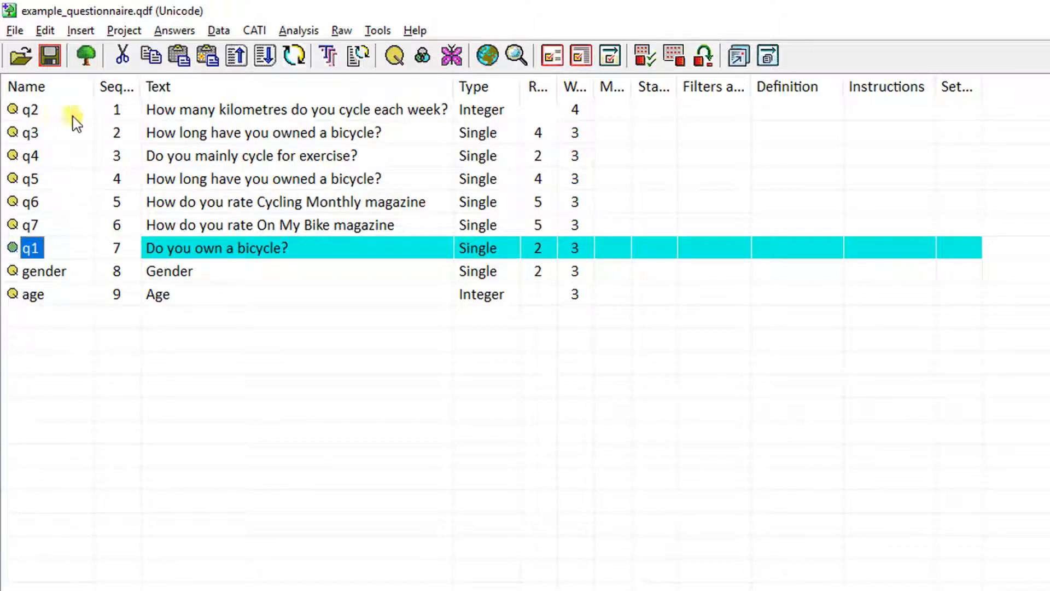
# Step: Cut question q1 from below q7 and paste it before q2 at the start of the questionnaire
pyautogui.click(49, 31)
pyautogui.click(63, 47)
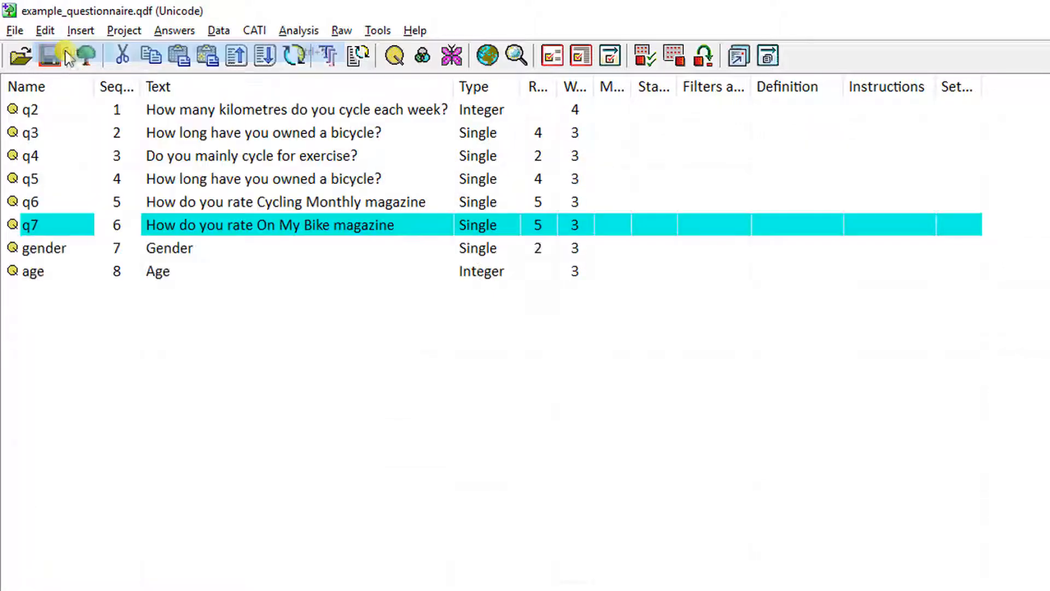
pyautogui.click(45, 30)
pyautogui.click(19, 112)
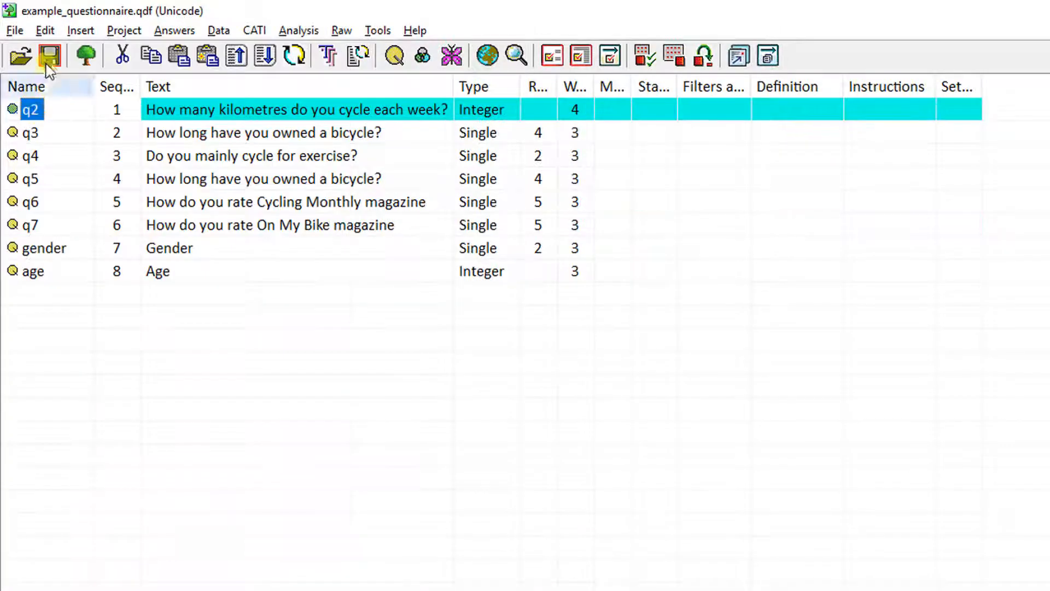
pyautogui.click(46, 30)
pyautogui.moveTo(103, 184)
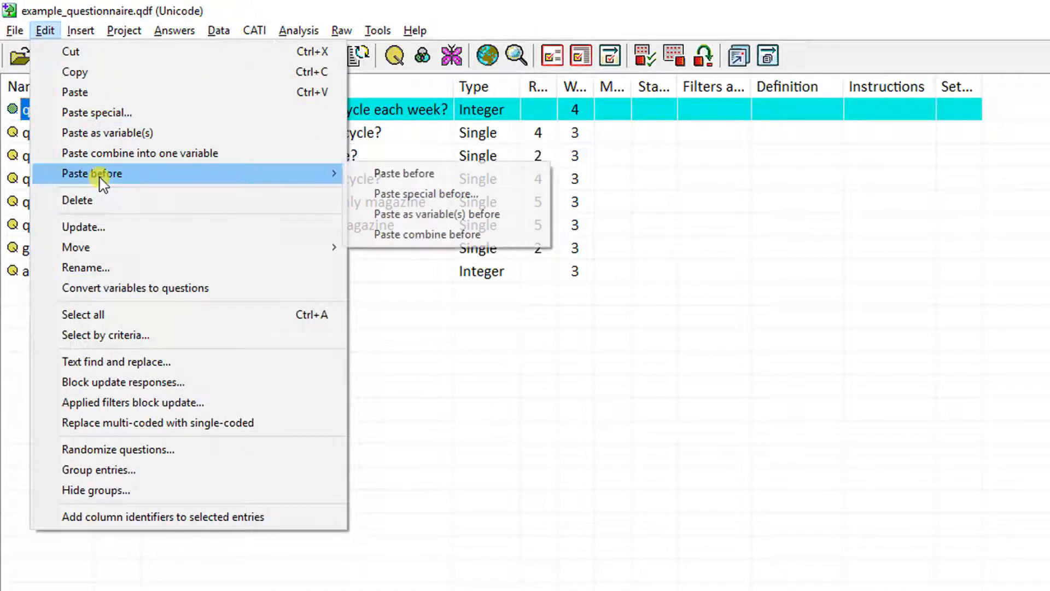
pyautogui.click(428, 175)
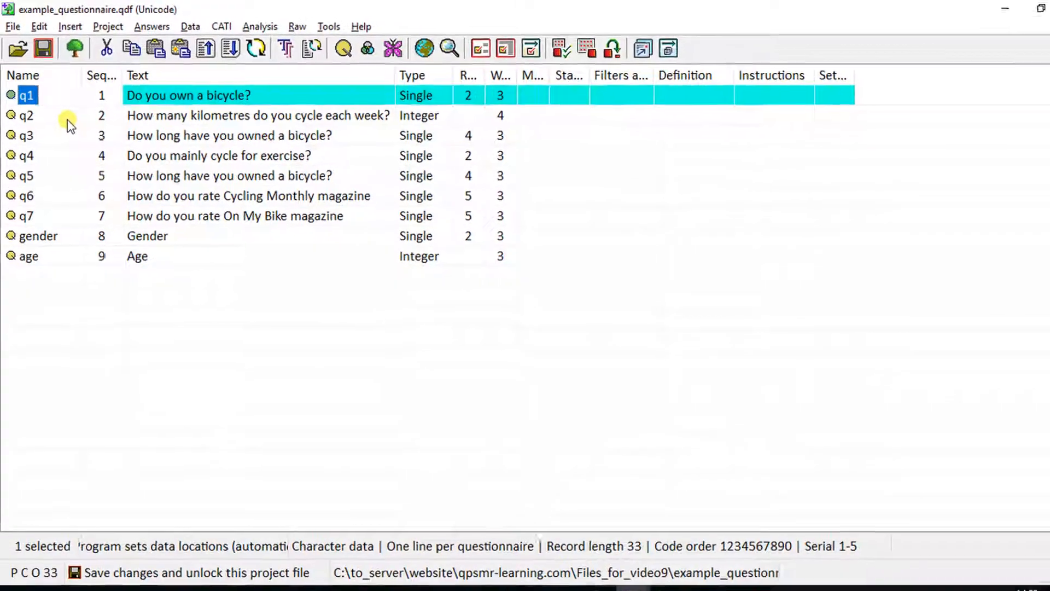
# Step: Paste a copy of q1 after q5 without replacing the existing entry, renaming the copy q1x
pyautogui.click(33, 172)
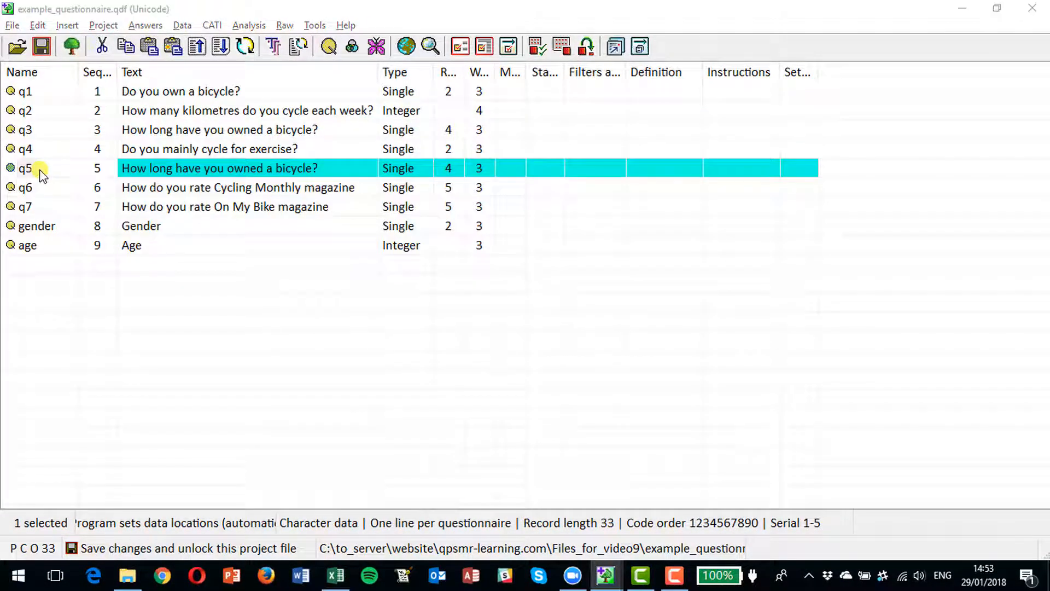
pyautogui.hotkey('ctrl', 'v')
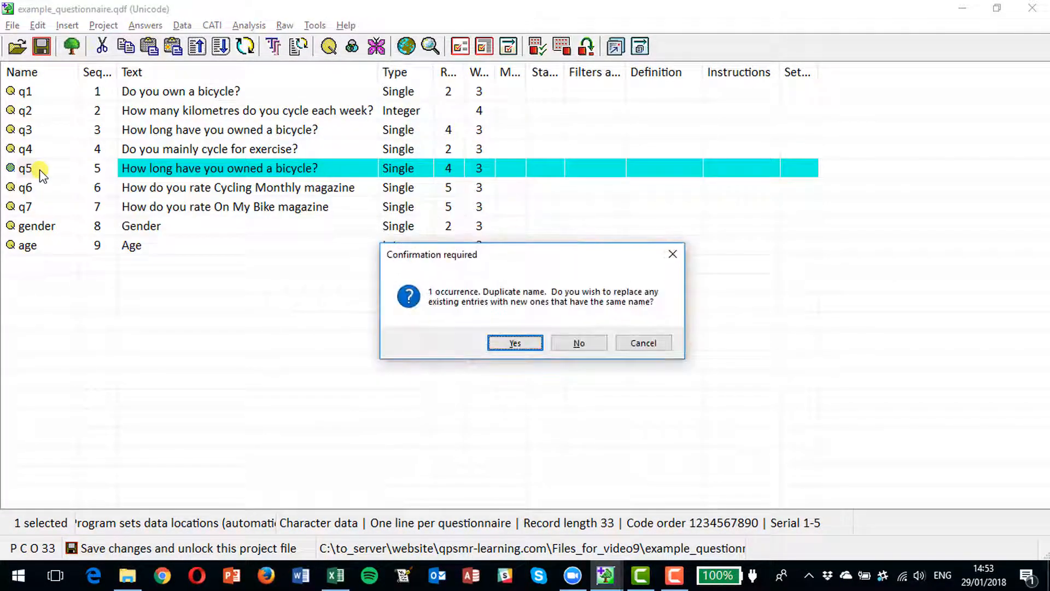
pyautogui.click(580, 343)
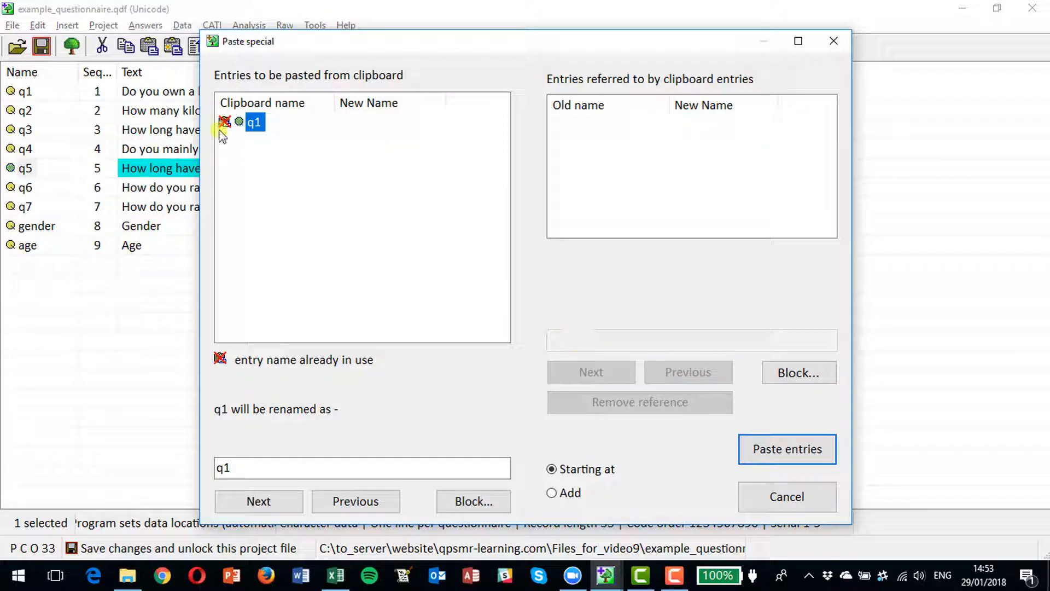
pyautogui.click(246, 466)
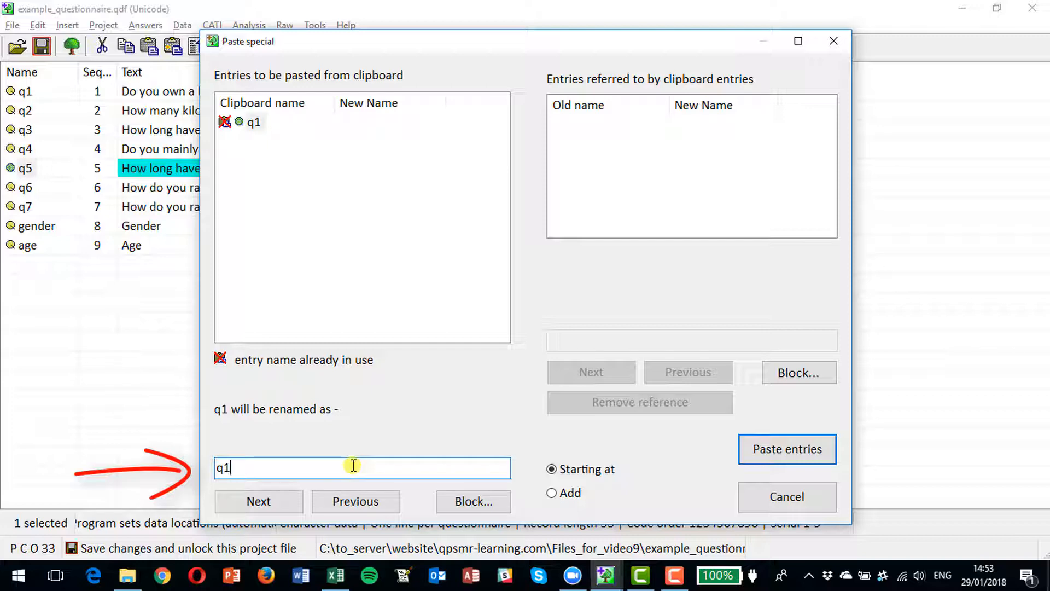
pyautogui.write('x')
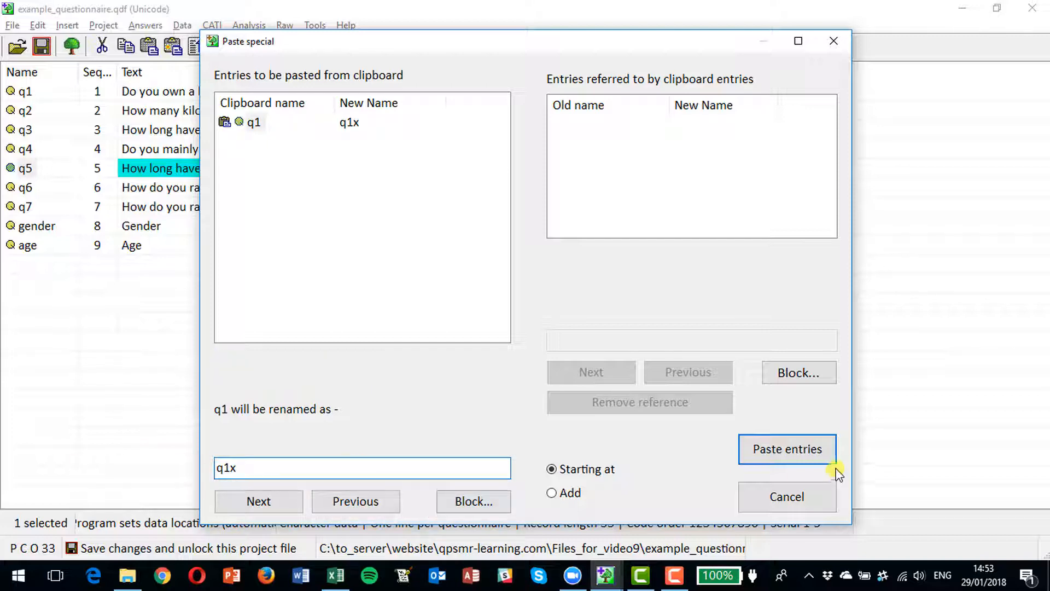
pyautogui.click(773, 454)
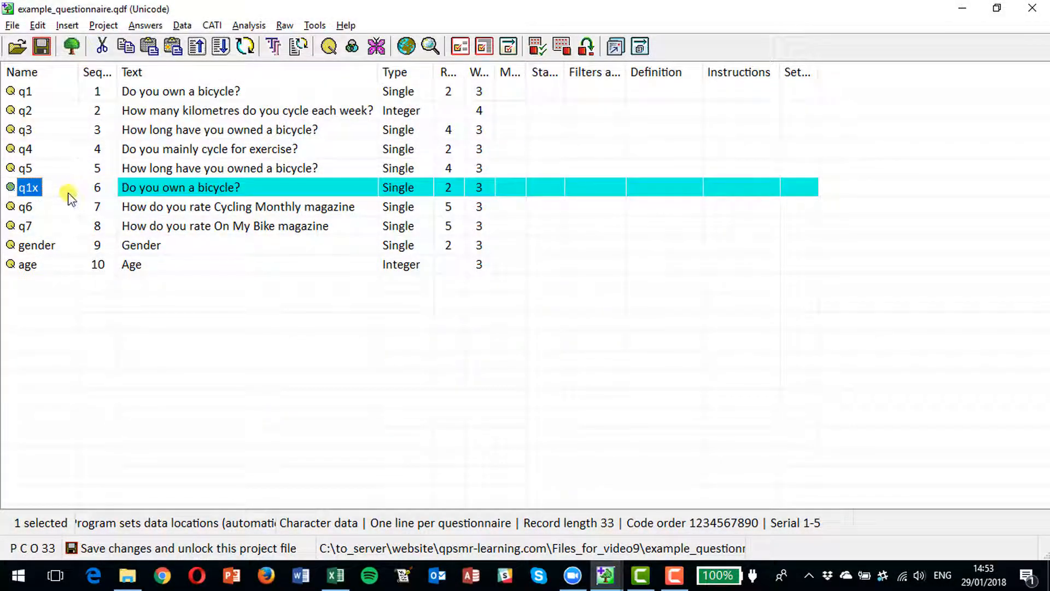
# Step: Change the text of question q1x to "Do you own a motorbike?" and close its entry details
pyautogui.doubleClick(20, 187)
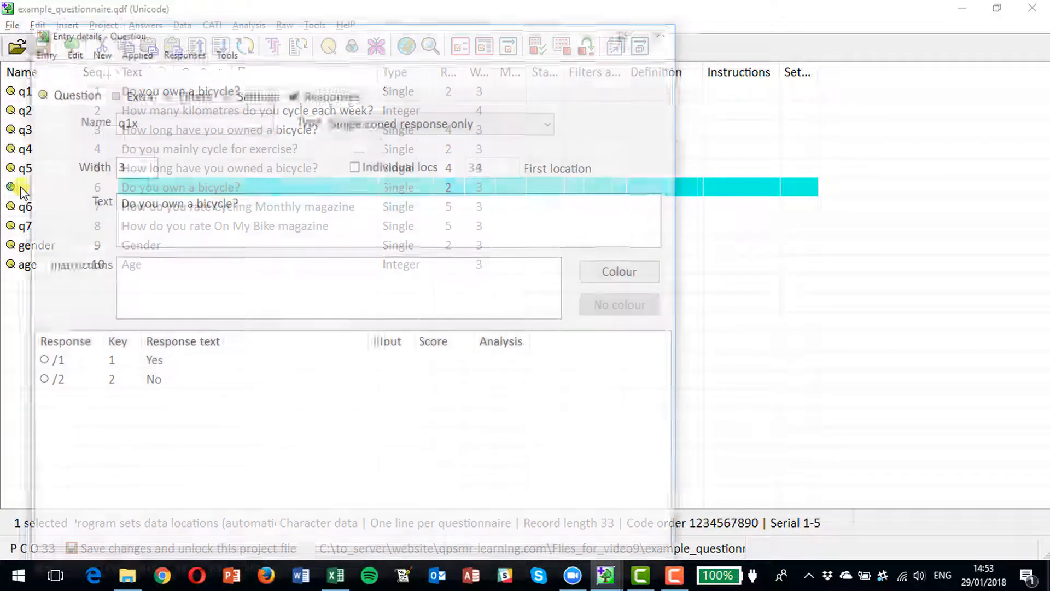
pyautogui.moveTo(196, 204); pyautogui.dragTo(230, 206)
pyautogui.write('motorb')
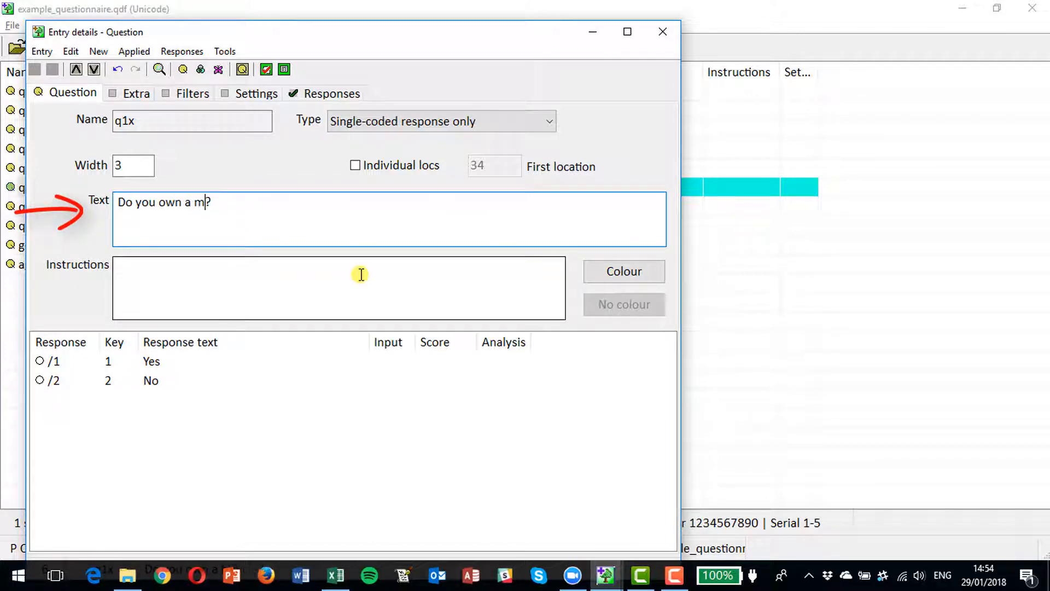
pyautogui.write('ike')
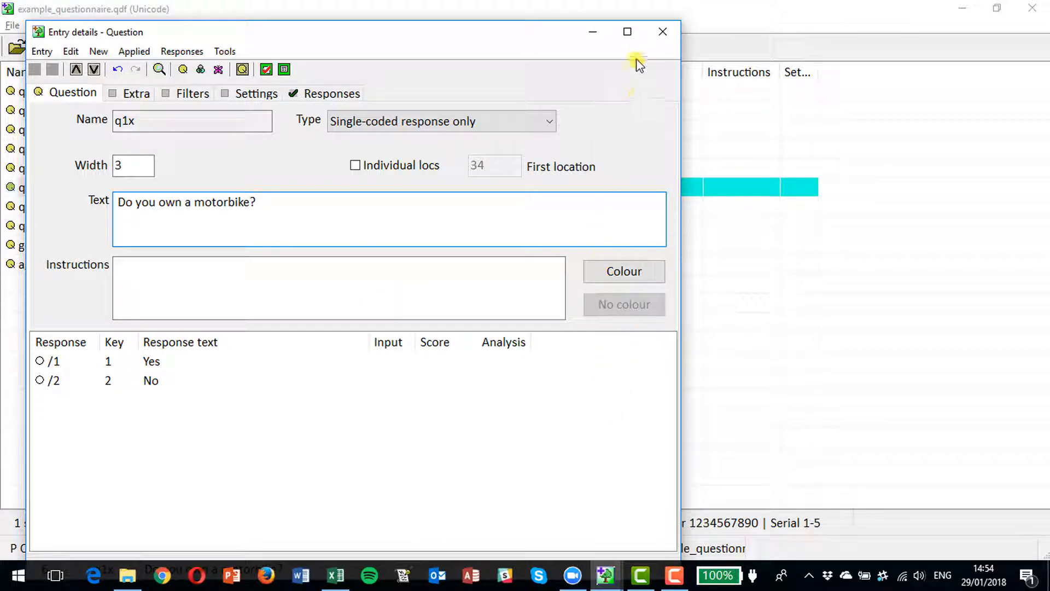
pyautogui.click(660, 33)
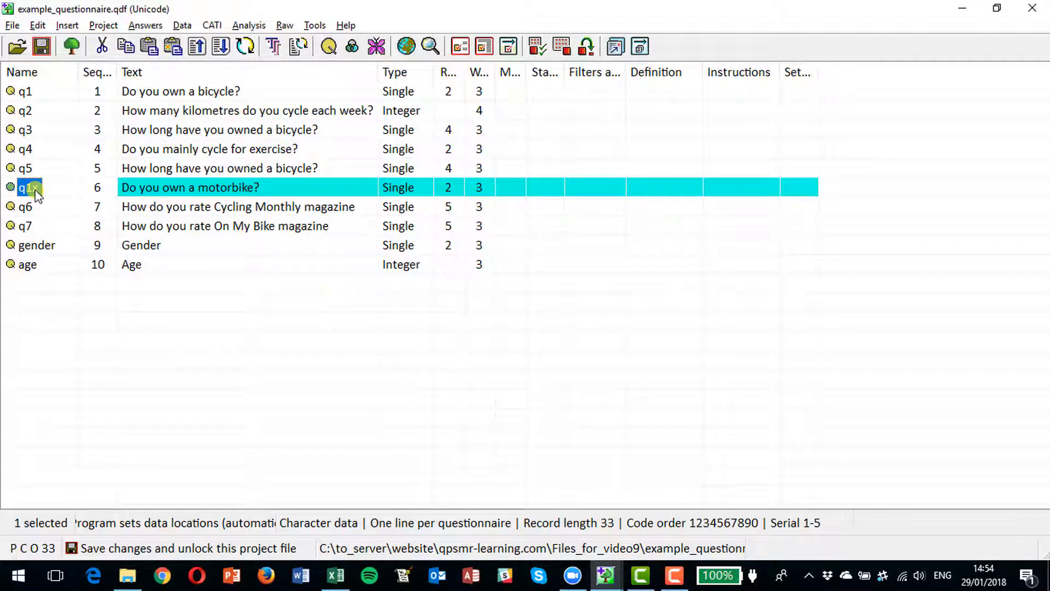
# Step: Delete question q1x from the questionnaire
pyautogui.click(37, 28)
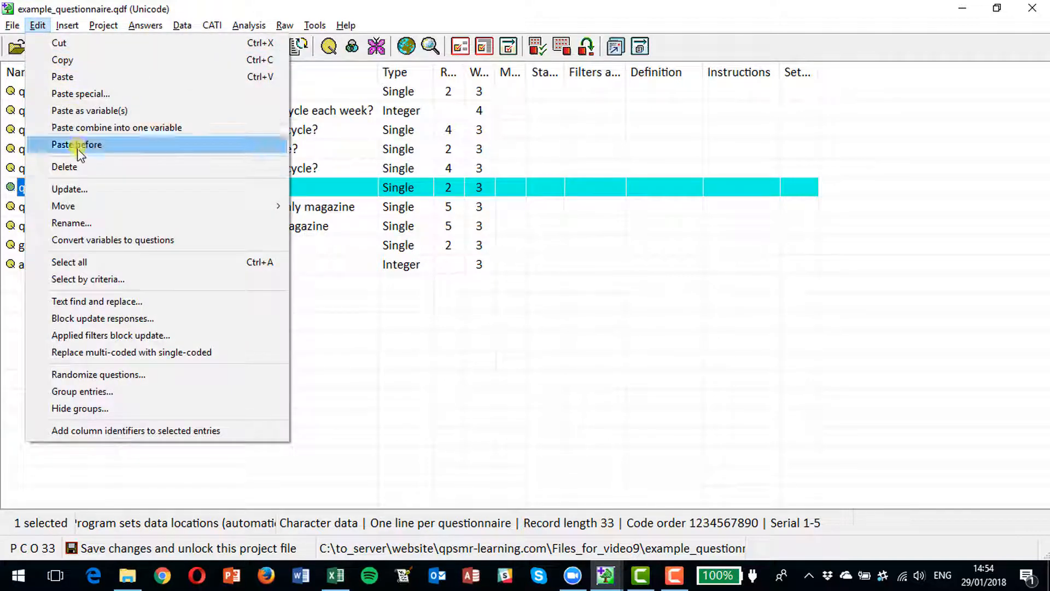
pyautogui.click(77, 168)
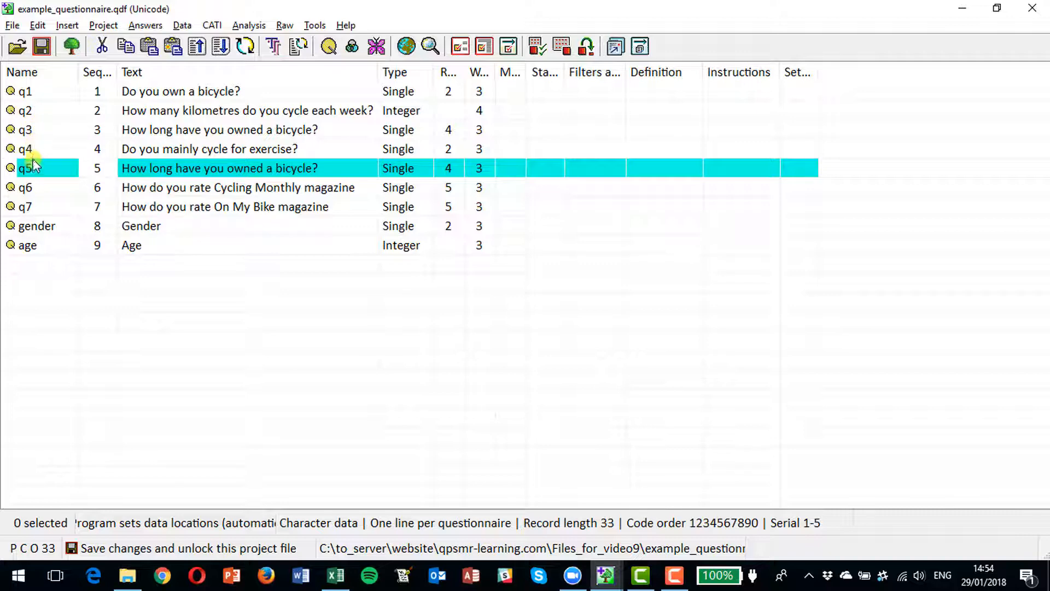
# Step: Examine the response list in question q6's entry details and the edit commands available there, then close the details
pyautogui.click(31, 189)
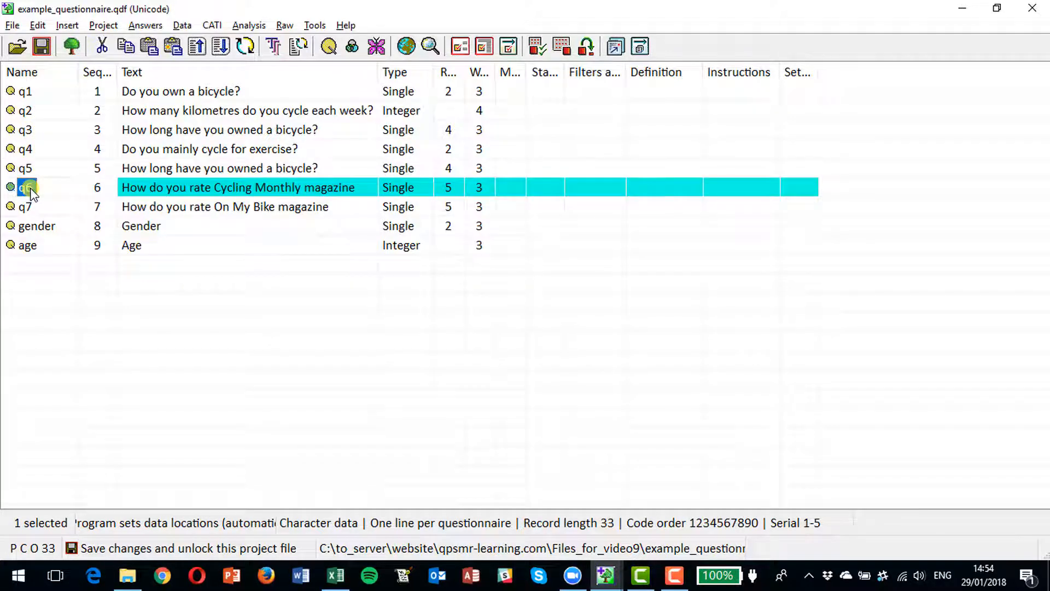
pyautogui.doubleClick(25, 188)
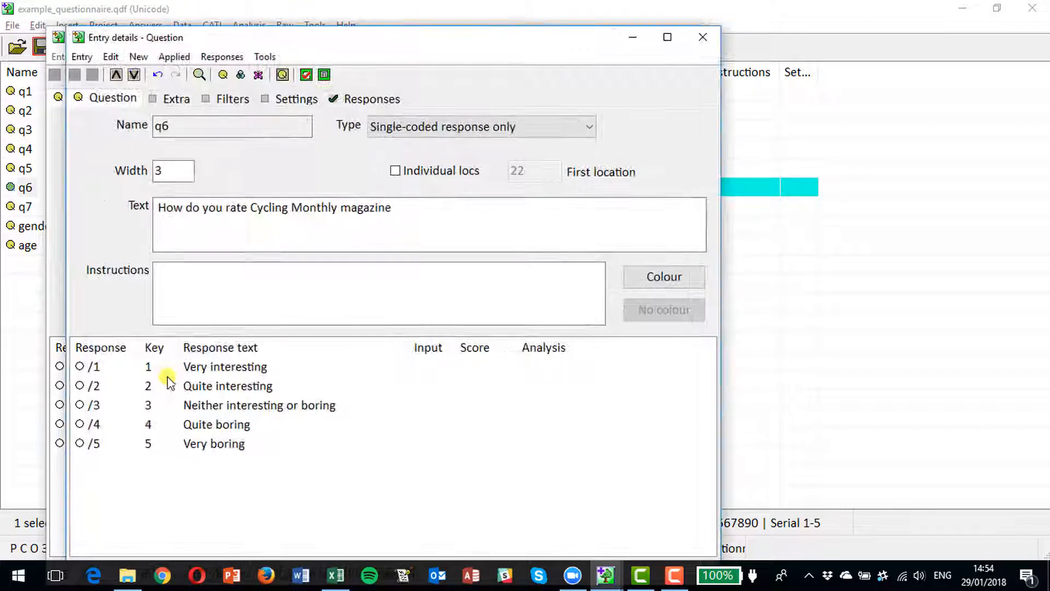
pyautogui.click(87, 368)
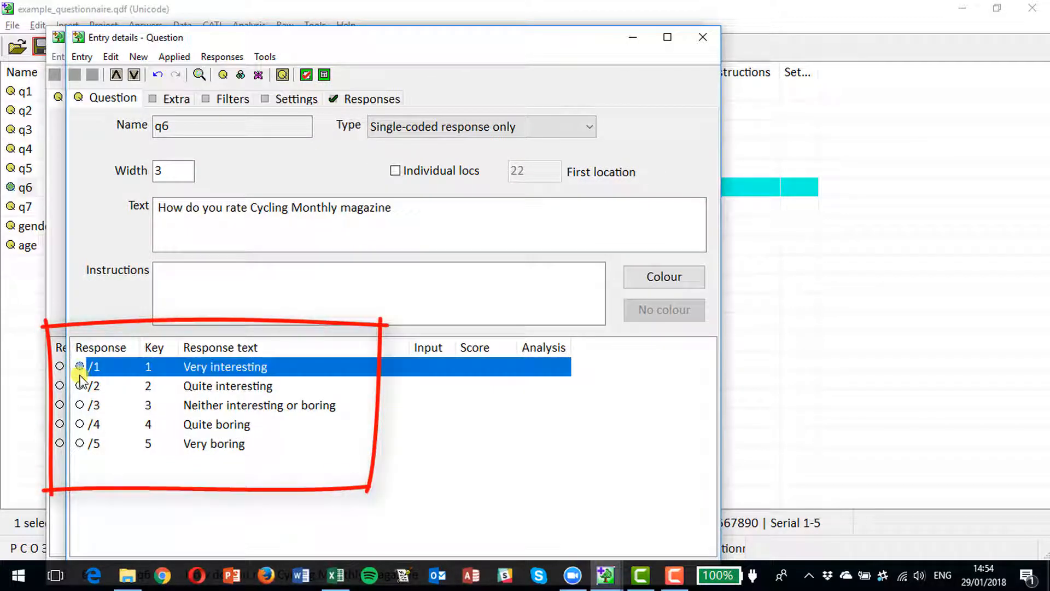
pyautogui.click(82, 387)
pyautogui.click(110, 56)
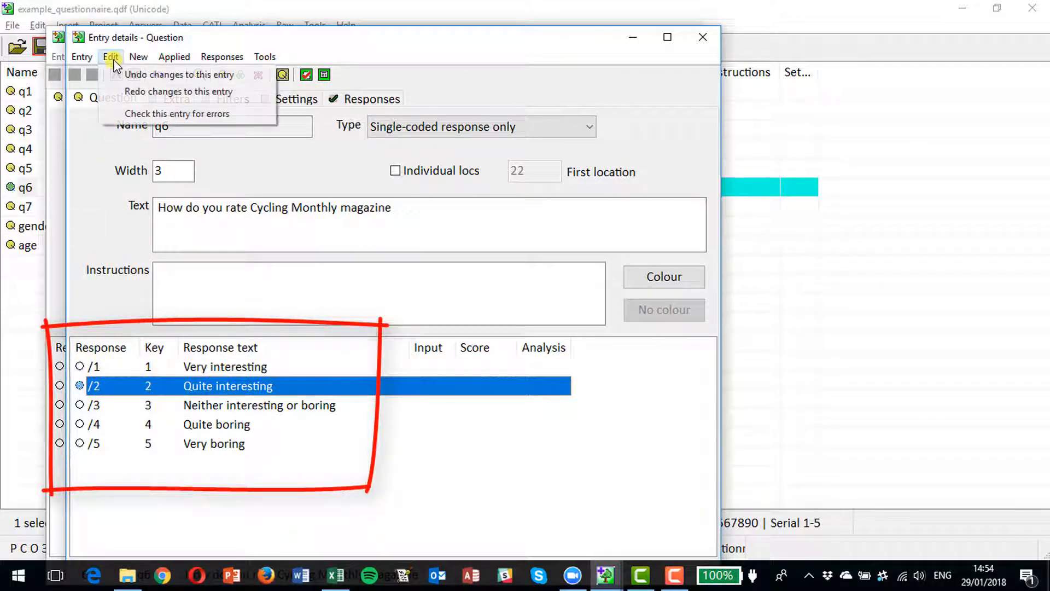
pyautogui.click(119, 386)
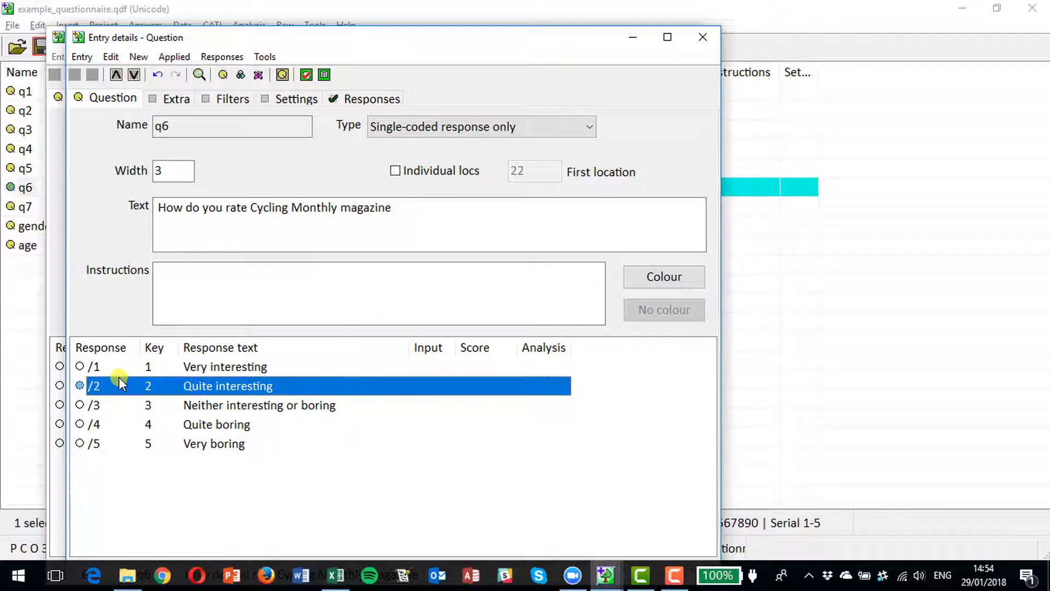
pyautogui.press('Down')
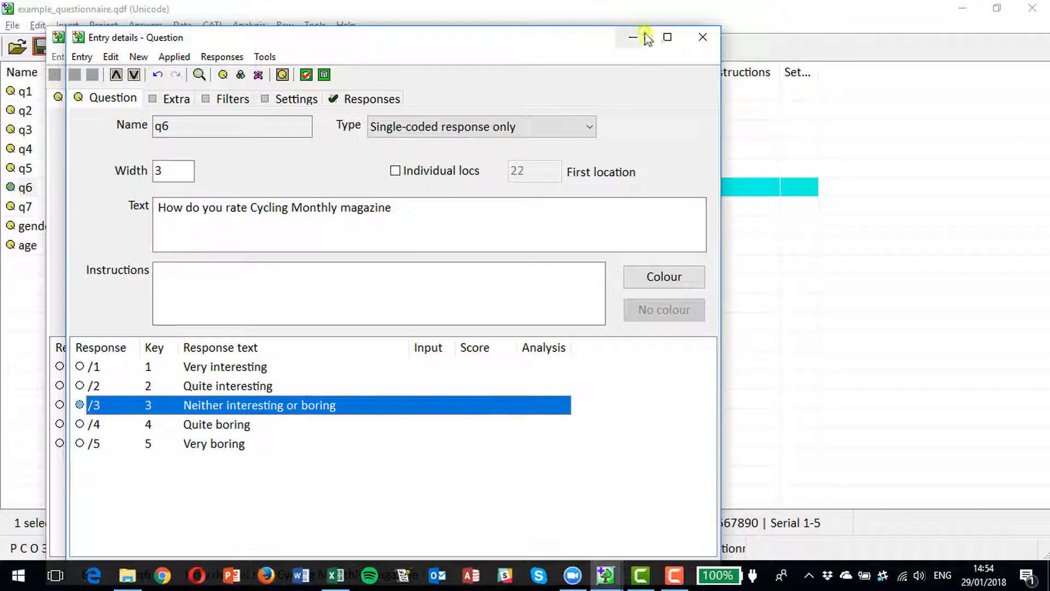
pyautogui.click(702, 37)
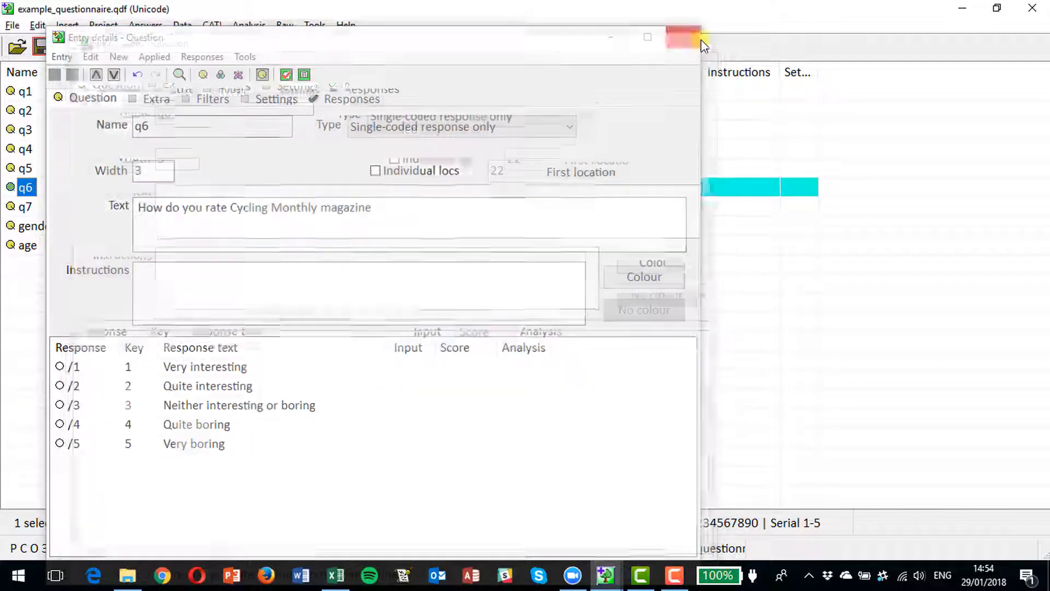
pyautogui.click(687, 40)
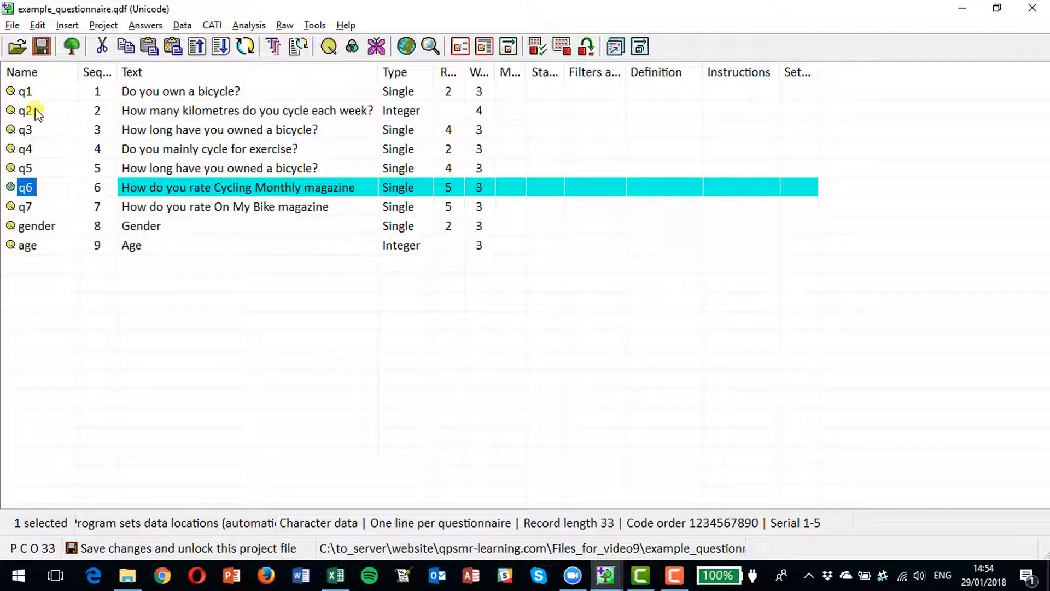
pyautogui.click(38, 25)
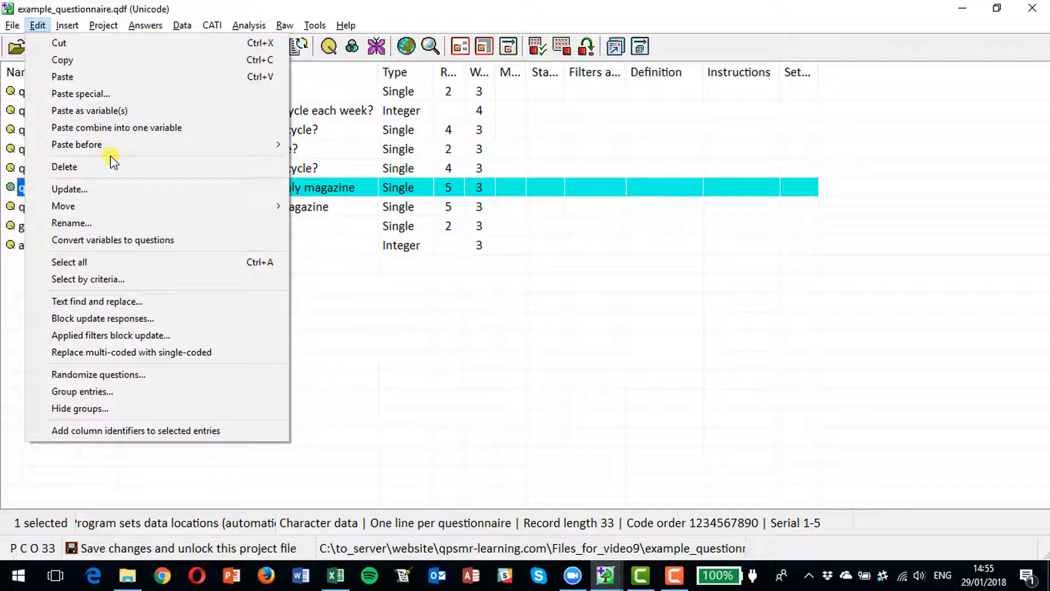
pyautogui.click(301, 170)
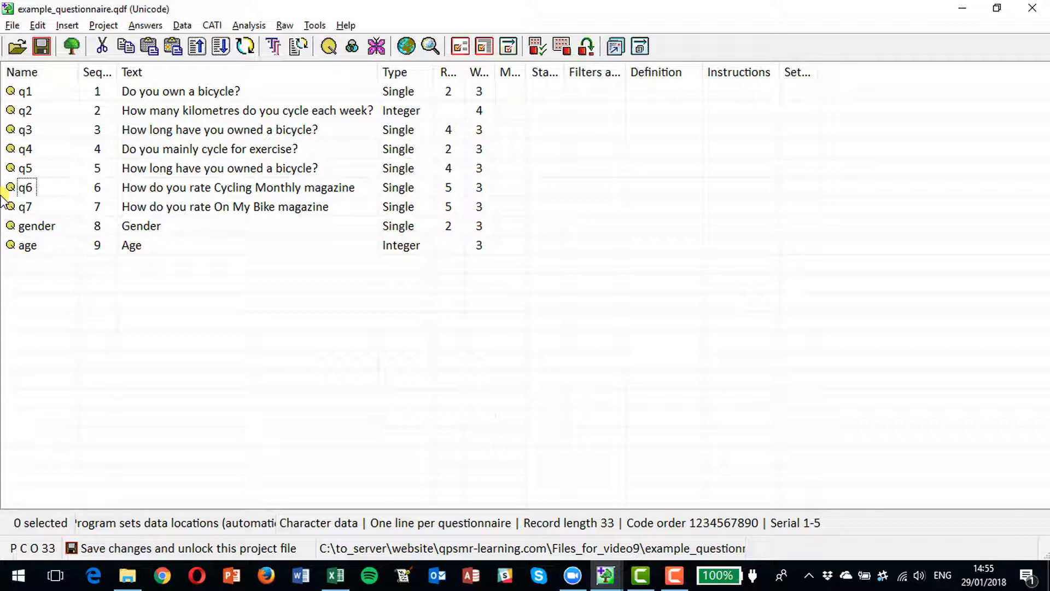
# Step: Switch to the demo.qdf project, copy question Q9 "What is your average income?", and return to example_questionnaire.qdf
pyautogui.hotkey('alt', 'Tab')
pyautogui.hotkey('alt', 'Tab')
pyautogui.hotkey('alt', 'Tab')
pyautogui.hotkey('alt', 'Tab')
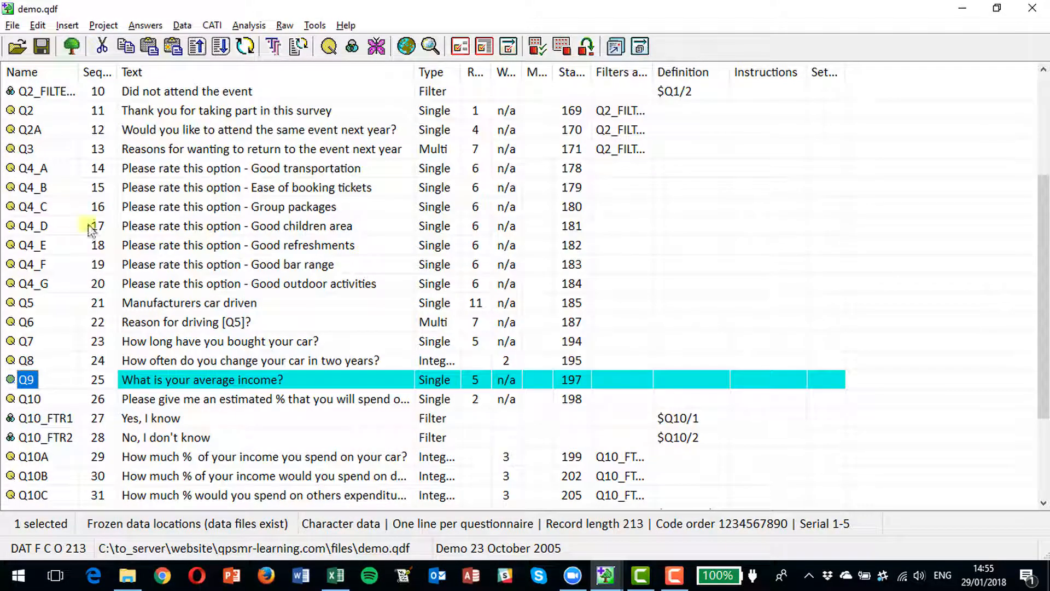
pyautogui.rightClick(28, 384)
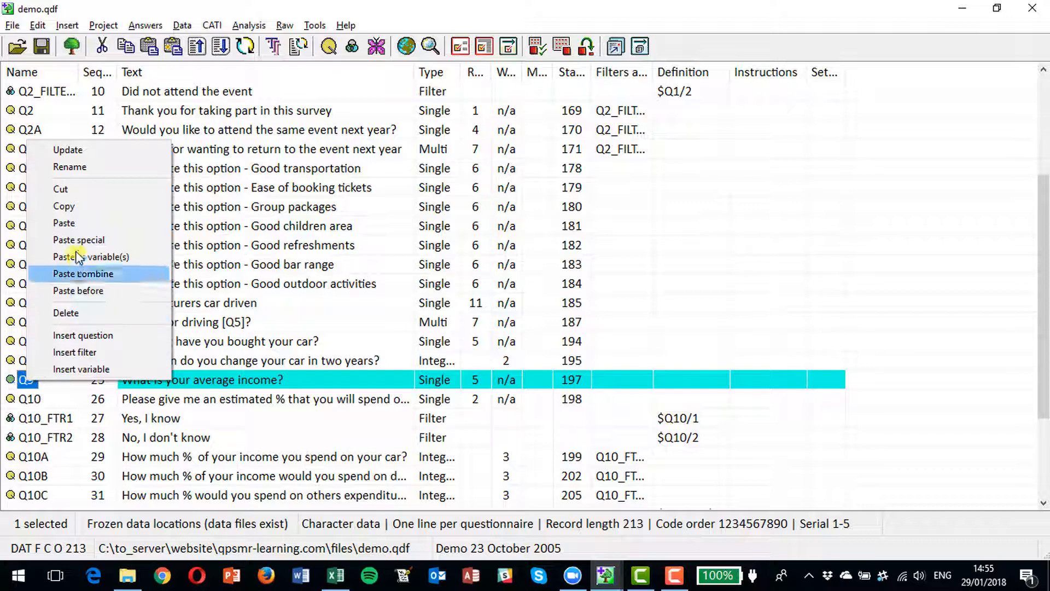
pyautogui.click(80, 207)
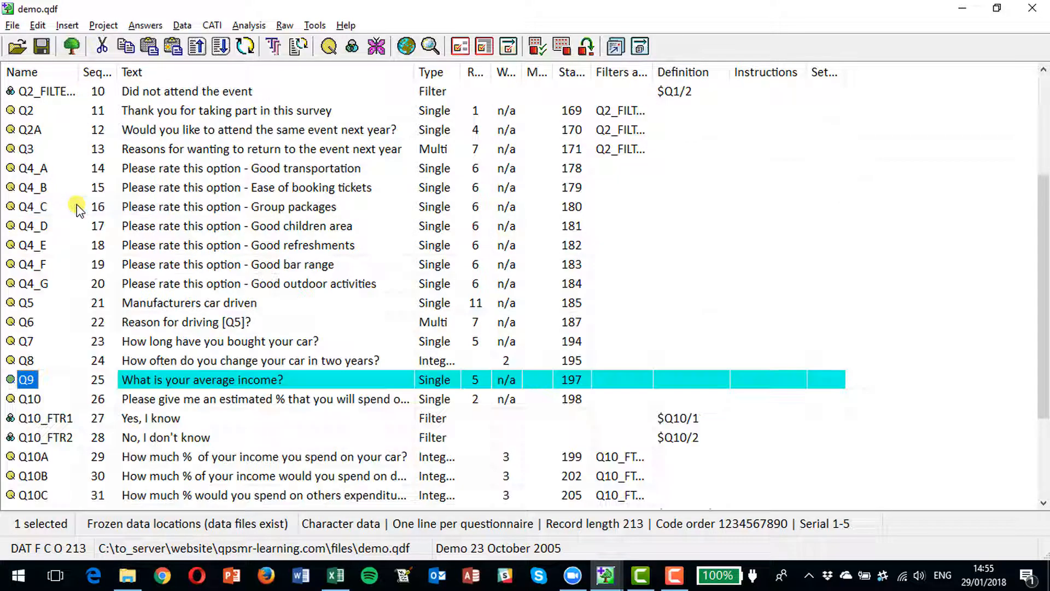
pyautogui.hotkey('alt', 'Tab')
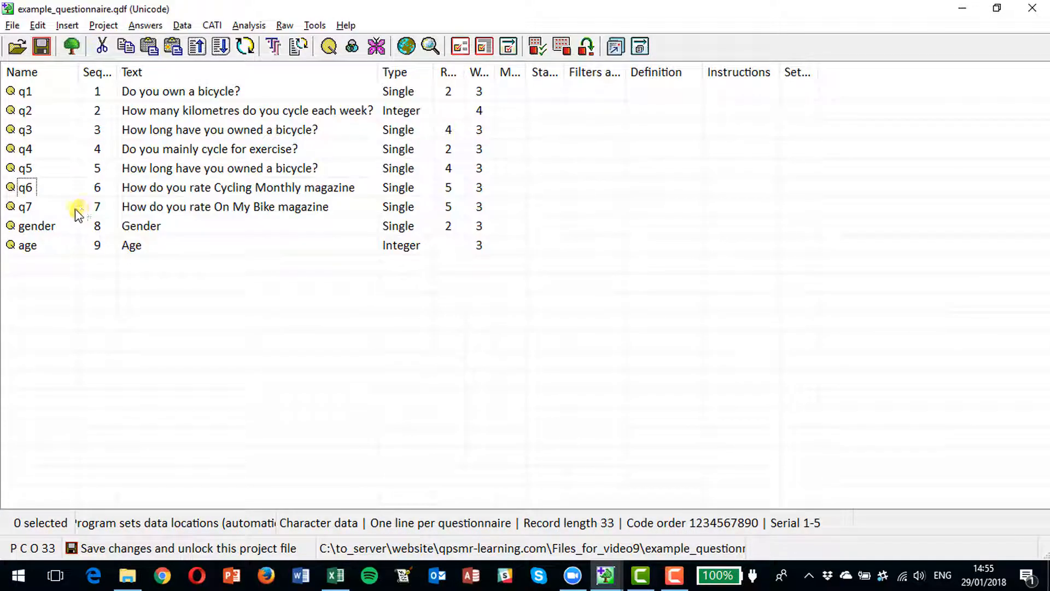
# Step: Paste the copied "What is your average income?" question after q7 and check its entry details
pyautogui.click(25, 207)
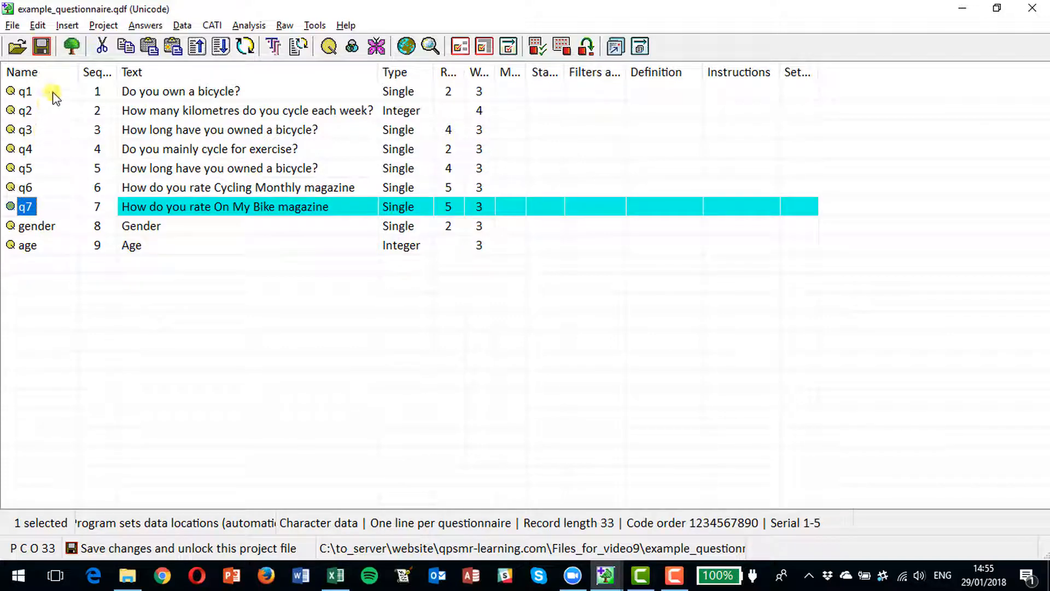
pyautogui.click(37, 25)
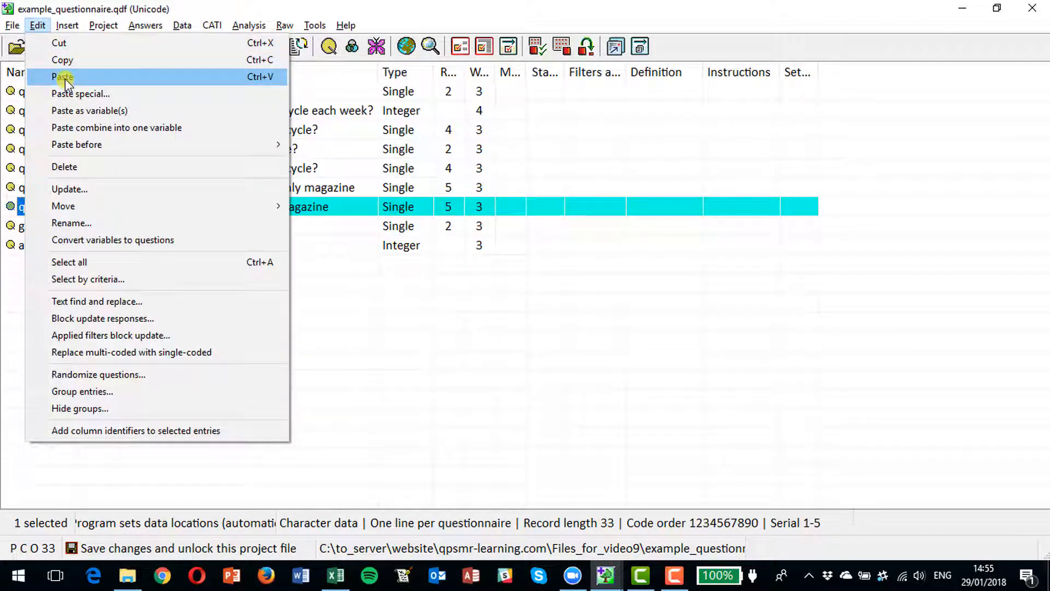
pyautogui.click(63, 77)
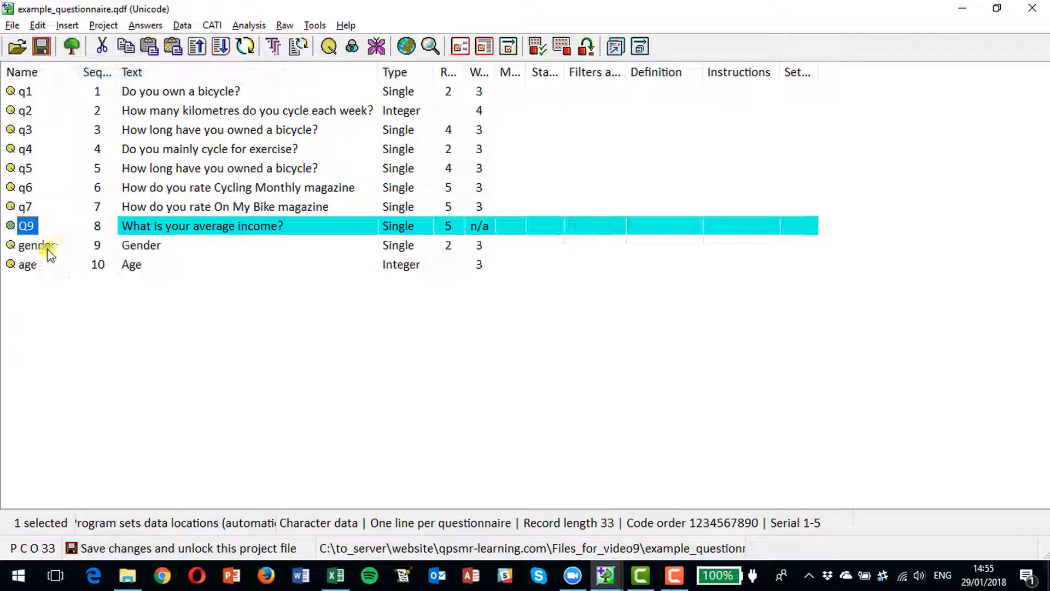
pyautogui.doubleClick(28, 226)
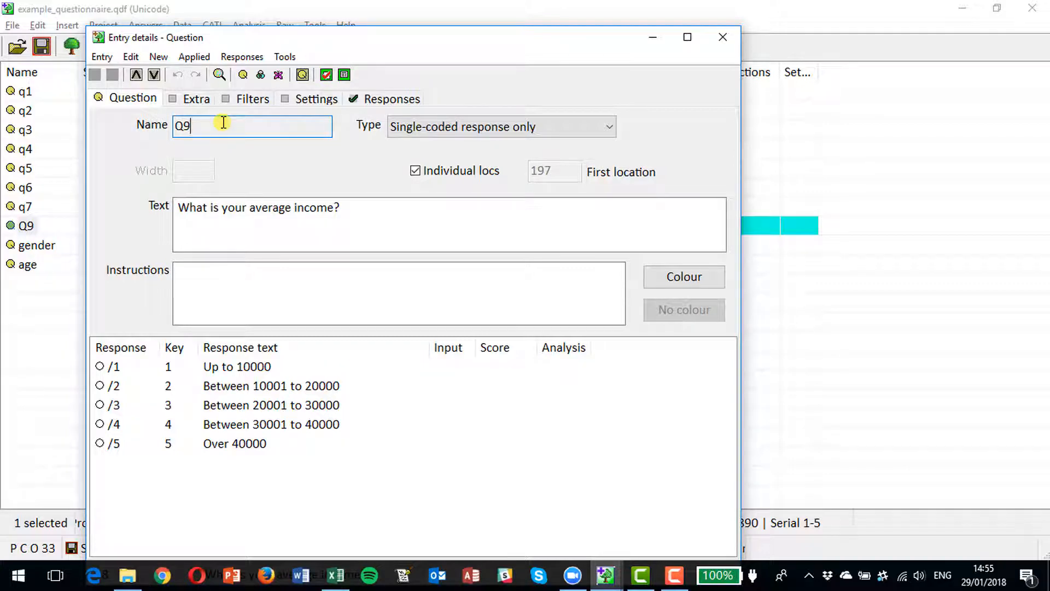
pyautogui.click(723, 37)
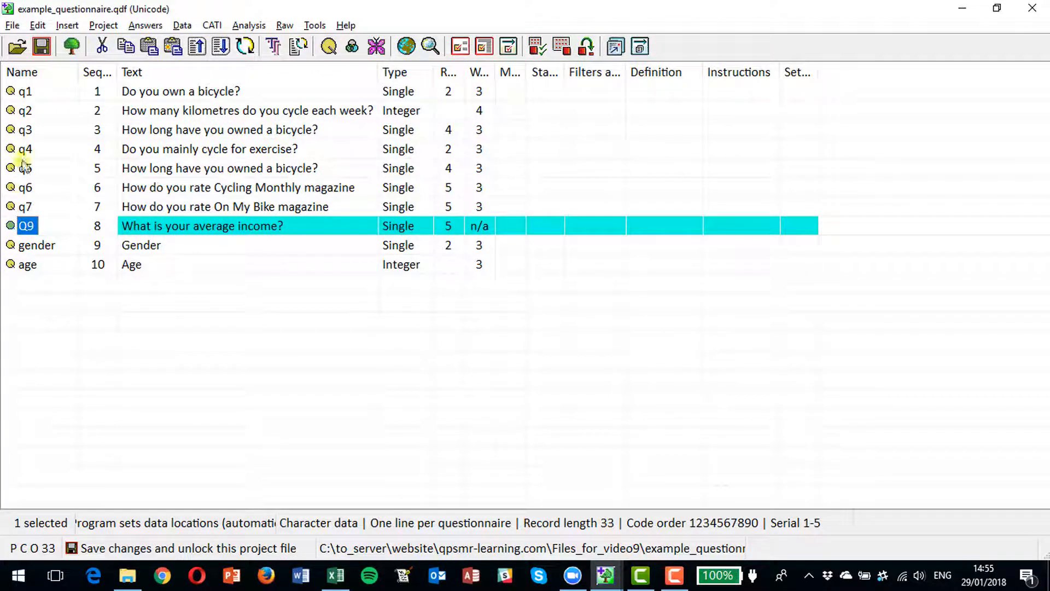
# Step: Rename question Q9 "What is your average income?" as Q8 and clear the selection
pyautogui.click(38, 25)
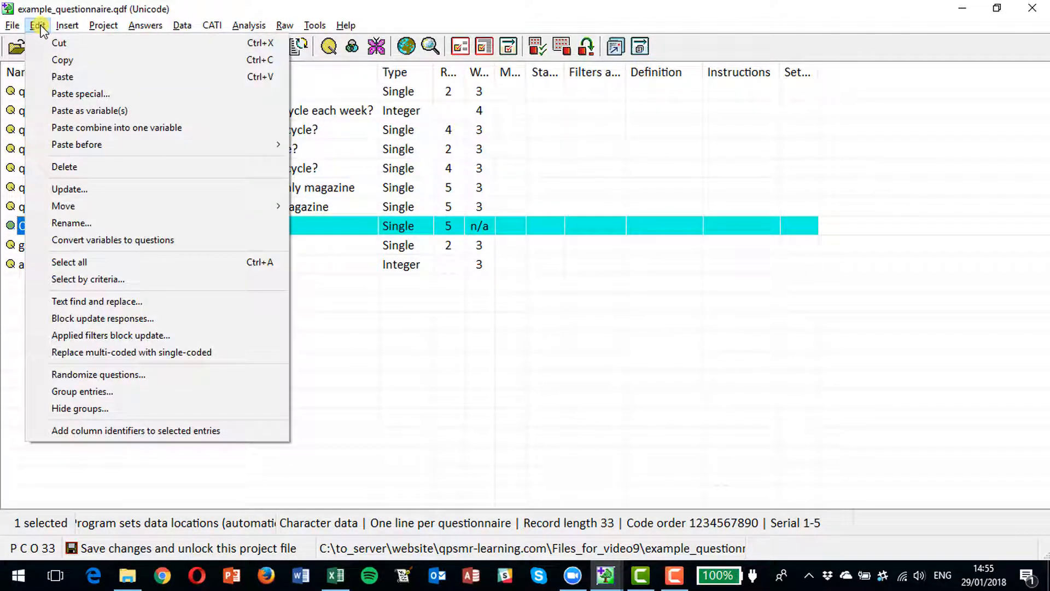
pyautogui.click(108, 226)
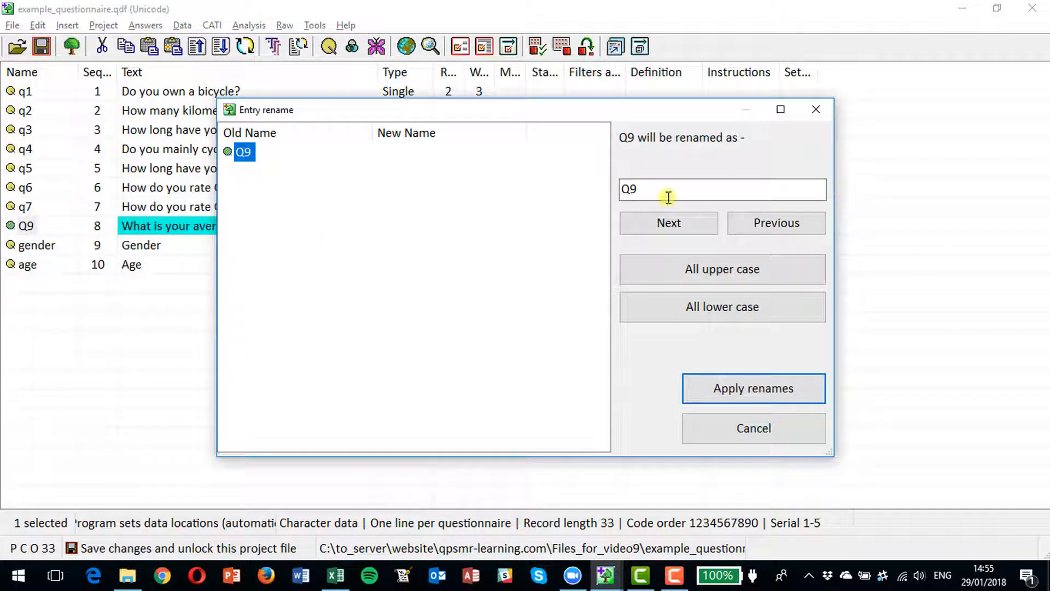
pyautogui.click(686, 193)
pyautogui.press('BackSpace')
pyautogui.write('8')
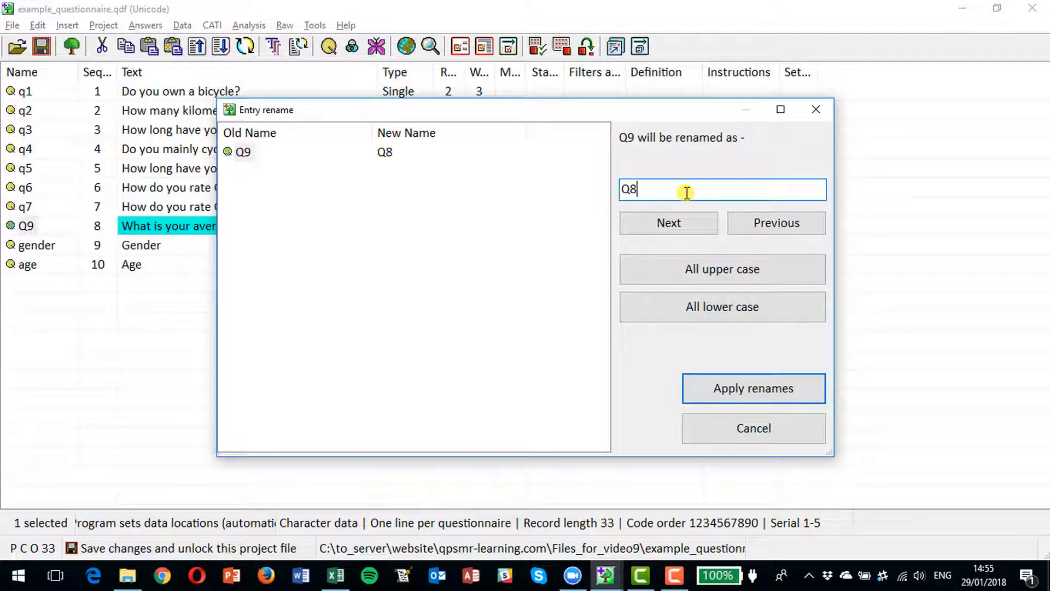
pyautogui.click(738, 387)
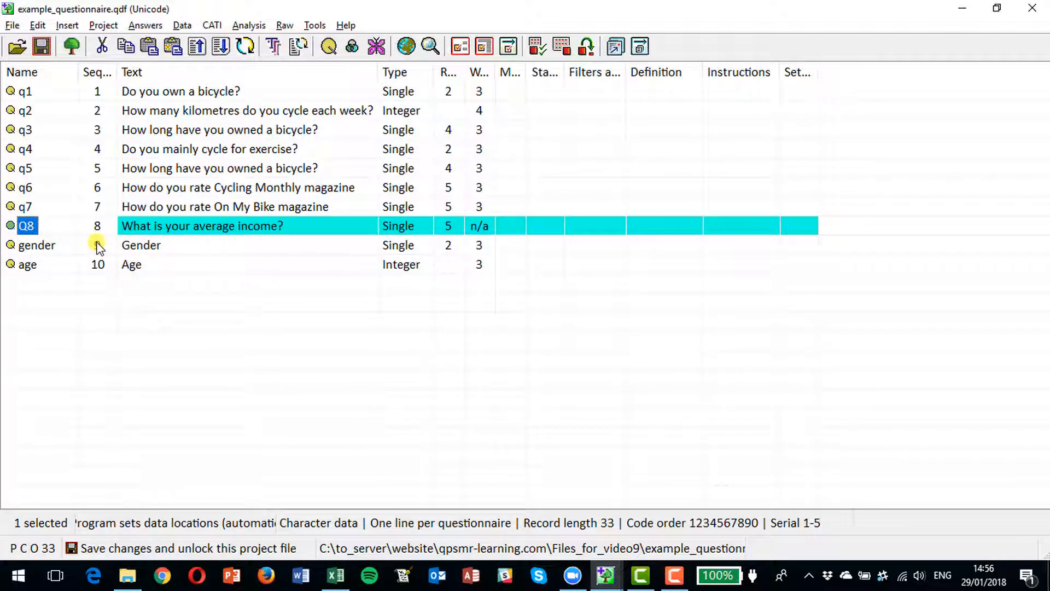
pyautogui.click(51, 203)
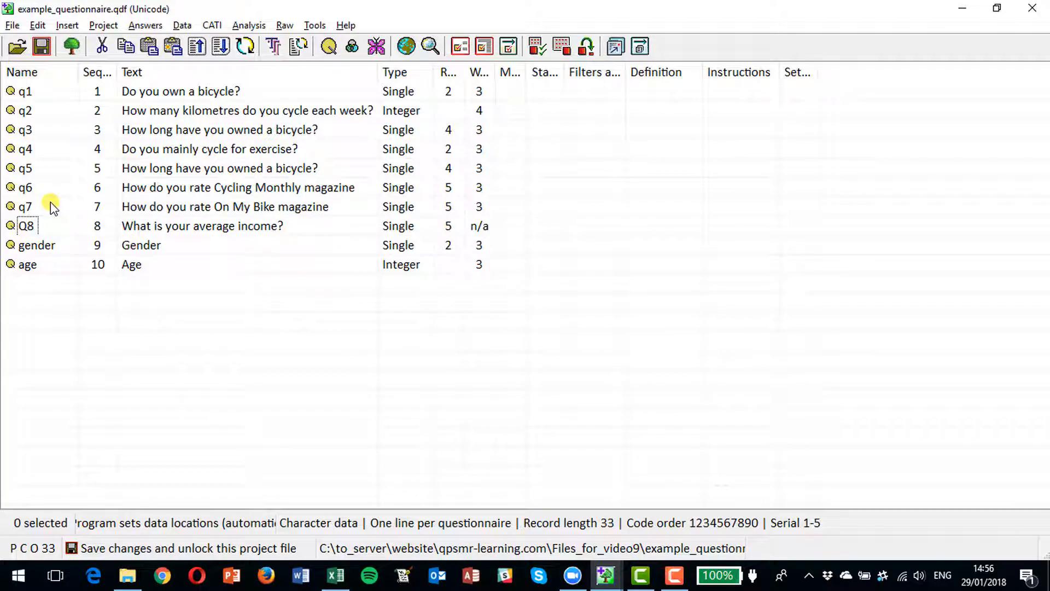
# Step: Insert a question after gender named q9, single-coded response only, with the text "What is your favourite brand?"
pyautogui.click(37, 251)
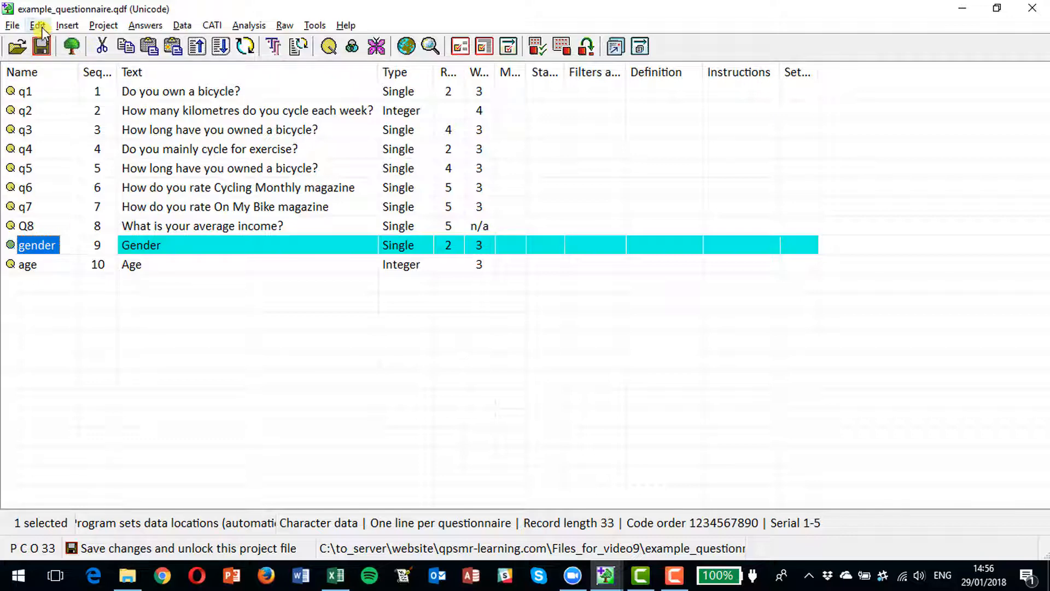
pyautogui.click(66, 25)
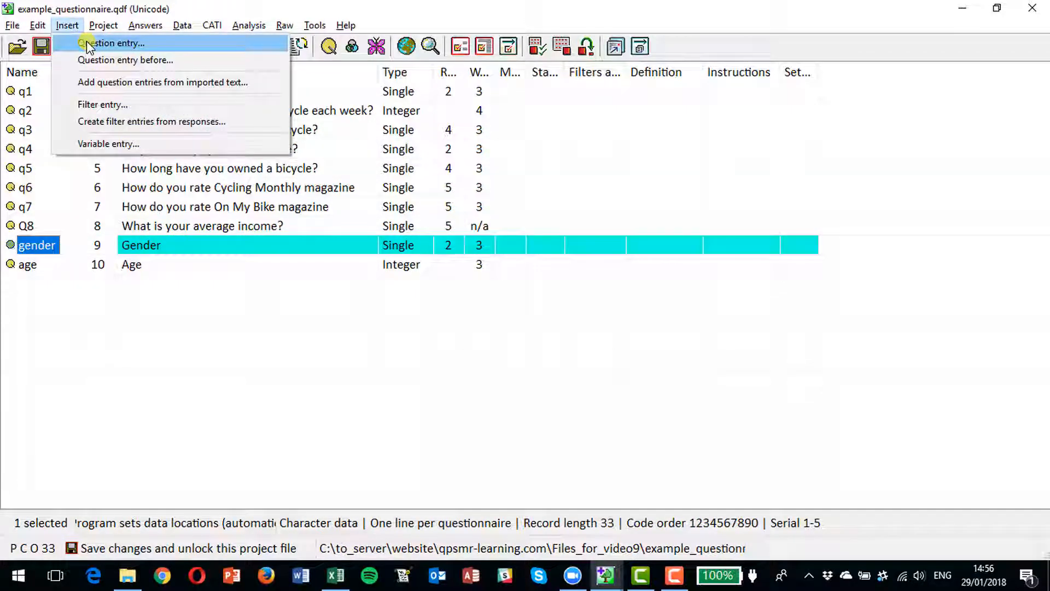
pyautogui.click(82, 41)
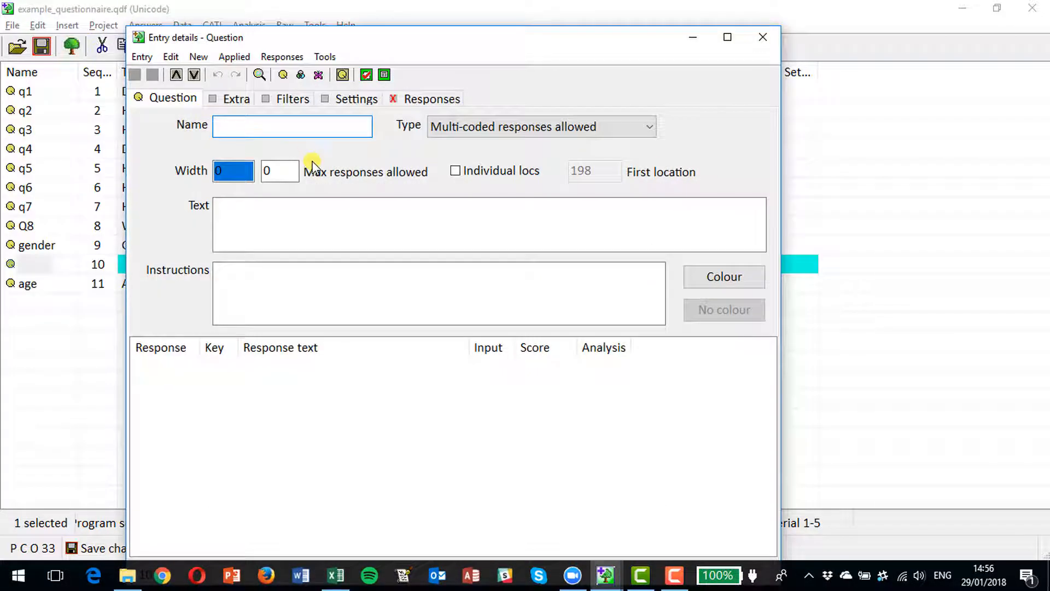
pyautogui.write('q9')
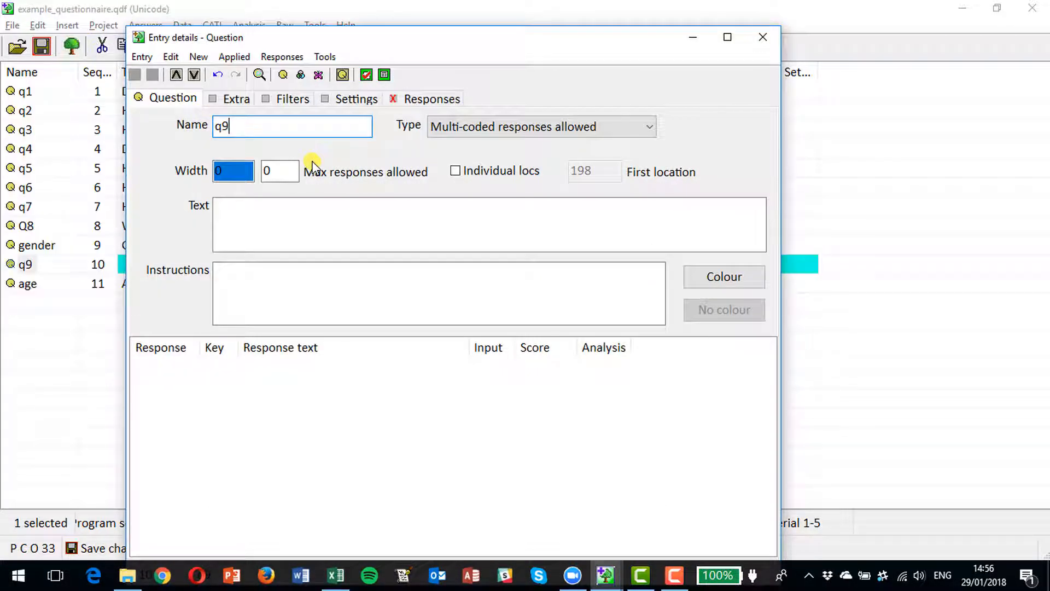
pyautogui.click(520, 128)
pyautogui.click(497, 146)
pyautogui.click(249, 207)
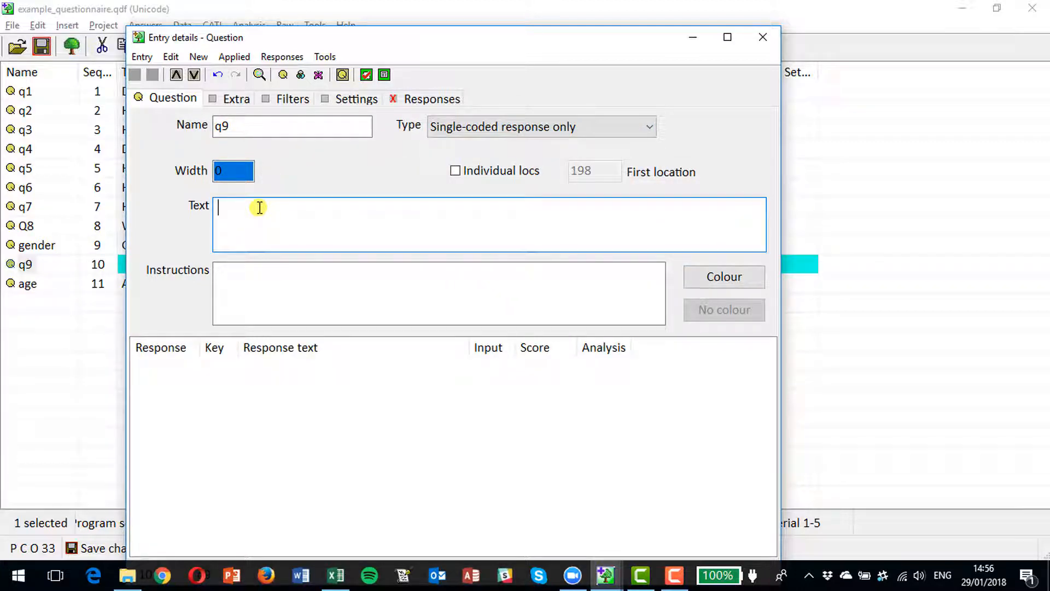
pyautogui.write('What is your ')
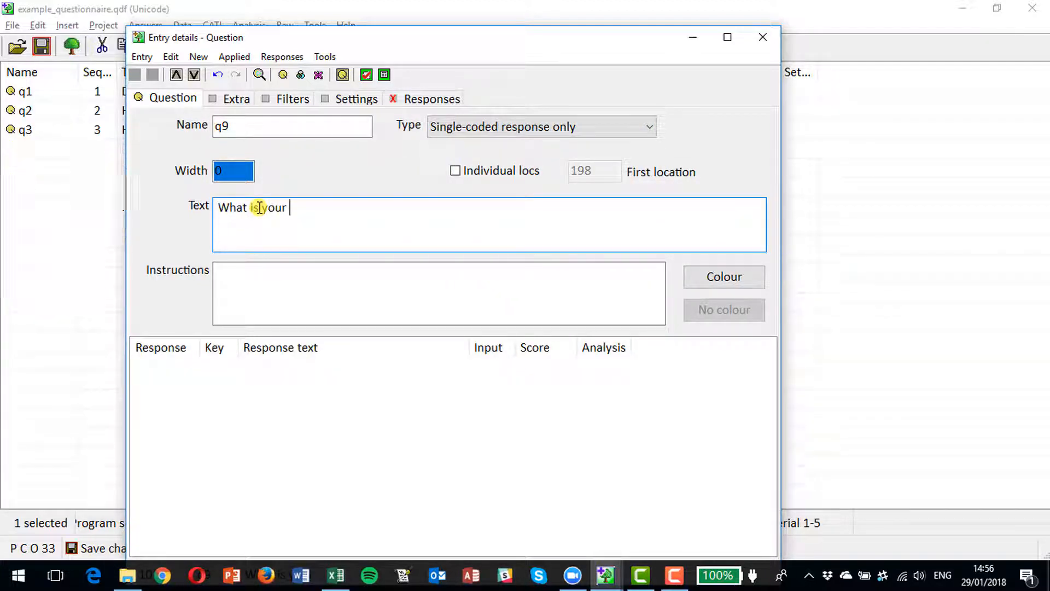
pyautogui.write('favourite brand?')
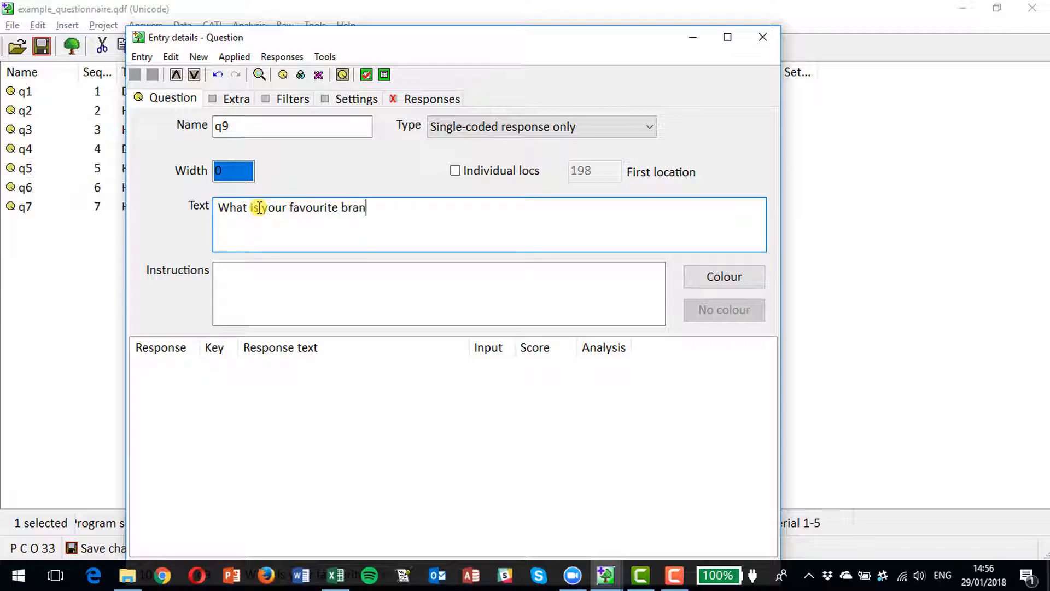
# Step: Start adding responses to q9, switch to Excel to copy Brand A to Brand G from A1:A7, and return to the questionnaire
pyautogui.click(430, 97)
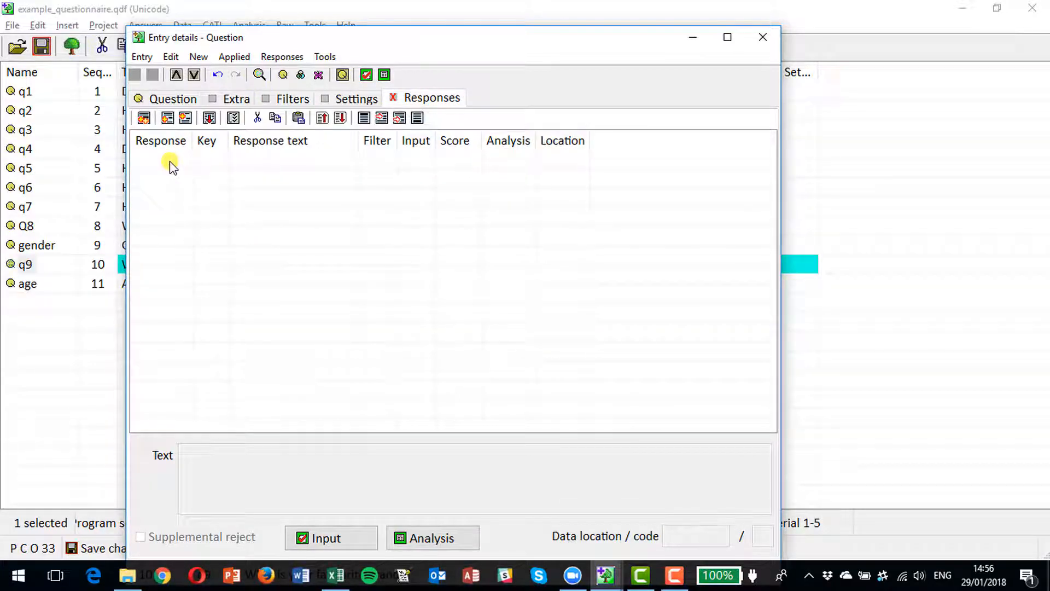
pyautogui.hotkey('alt', 'Tab')
pyautogui.hotkey('alt', 'Tab')
pyautogui.click(142, 120)
pyautogui.hotkey('alt', 'Tab')
pyautogui.hotkey('alt', 'Tab')
pyautogui.hotkey('alt', 'Tab')
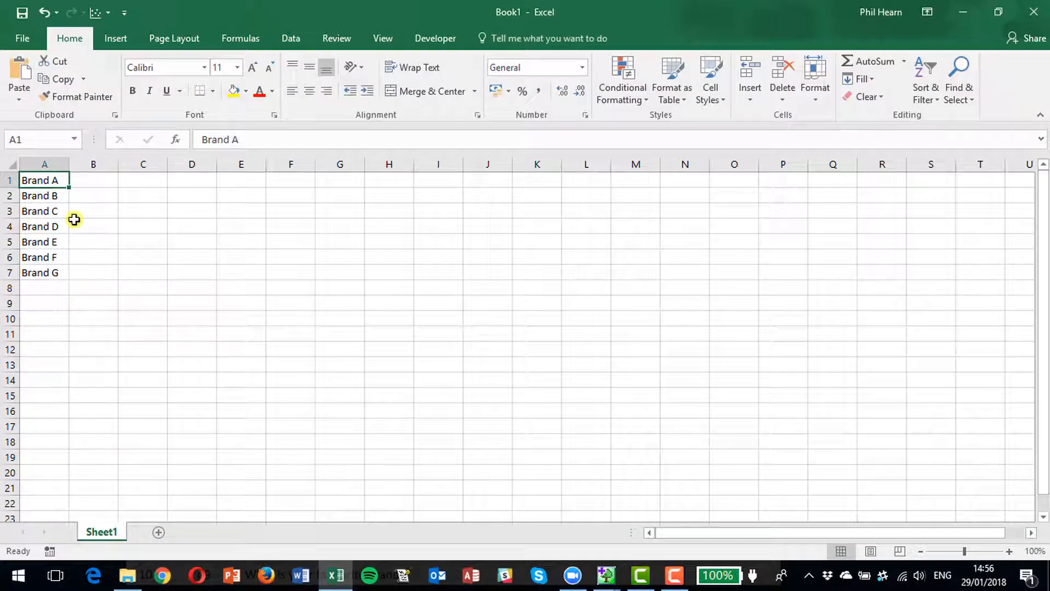
pyautogui.hotkey('ctrl', 'v')
pyautogui.hotkey('ctrl', 'c')
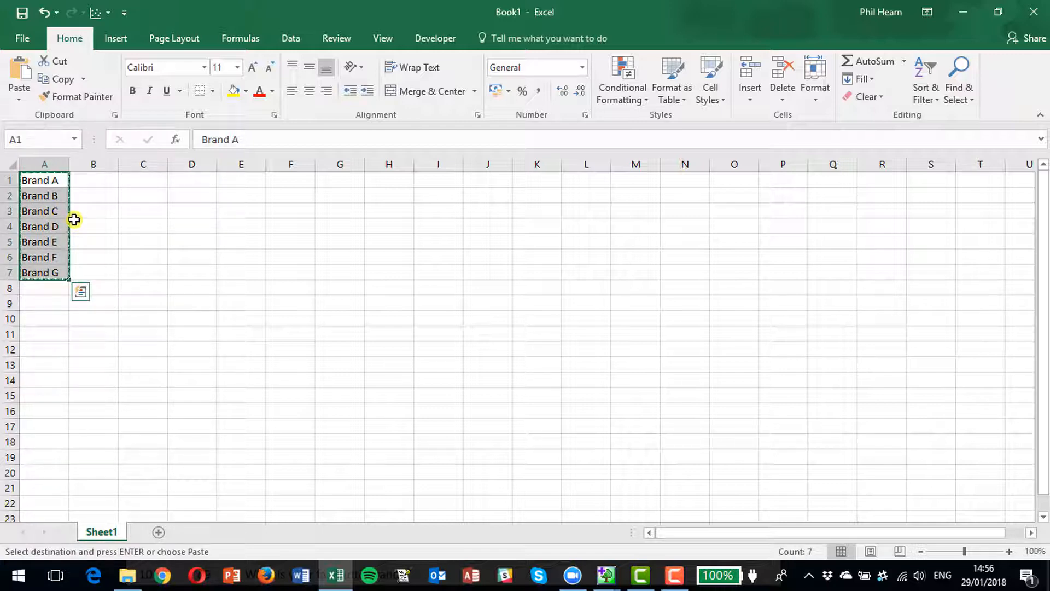
pyautogui.hotkey('alt', 'Tab')
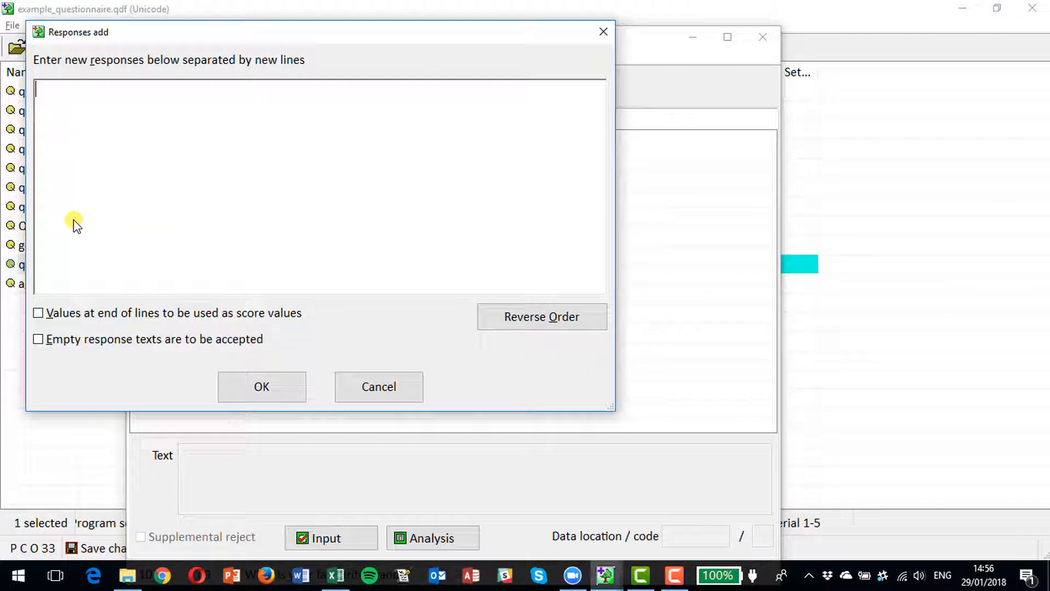
# Step: Paste the brand list as q9's responses, add "None of these" as the last one, and close the entry details
pyautogui.hotkey('ctrl', 'v')
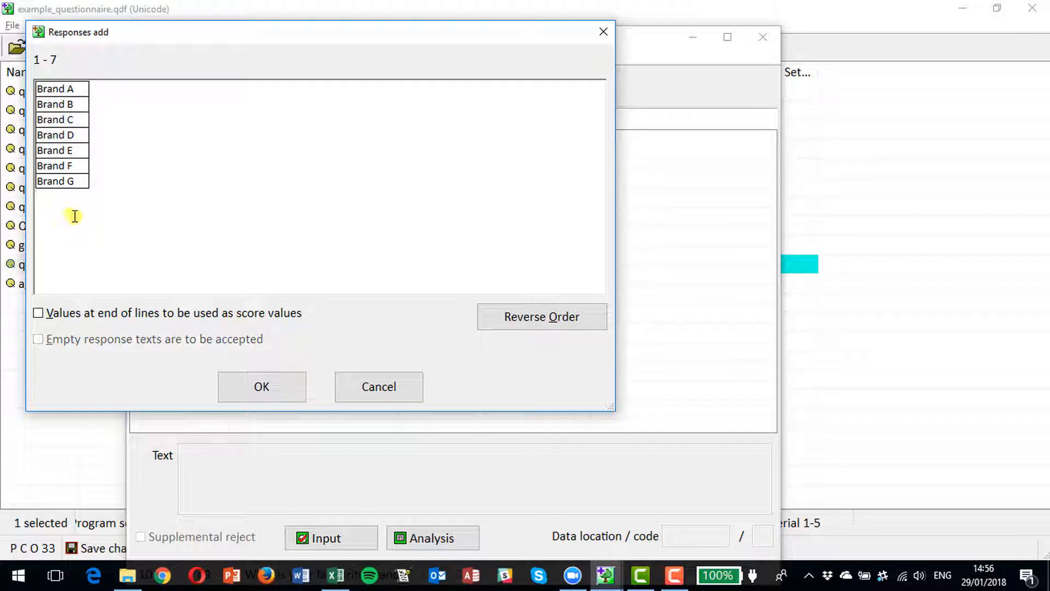
pyautogui.write('None of these')
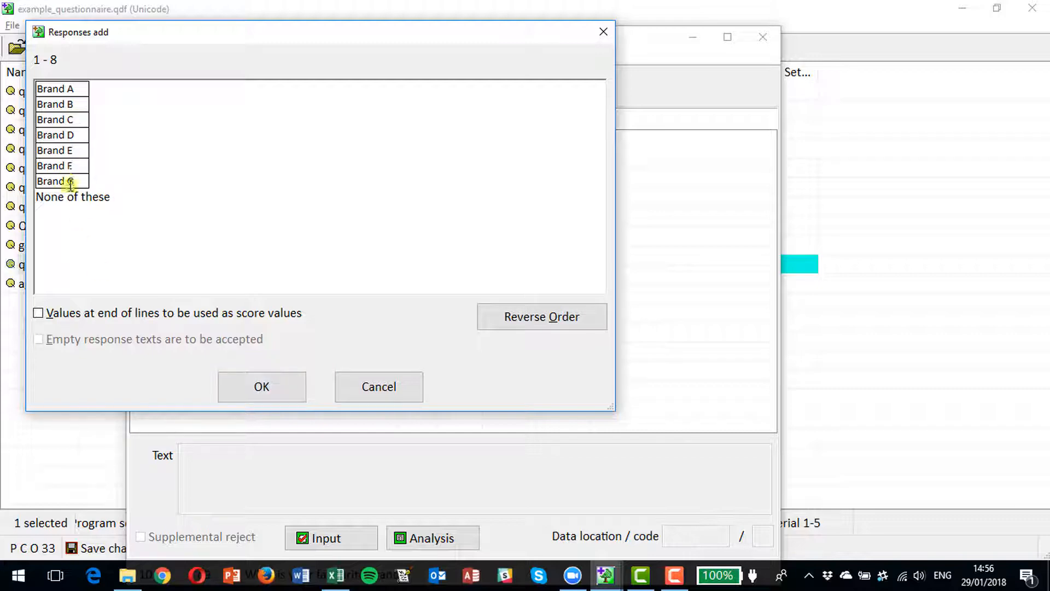
pyautogui.click(256, 390)
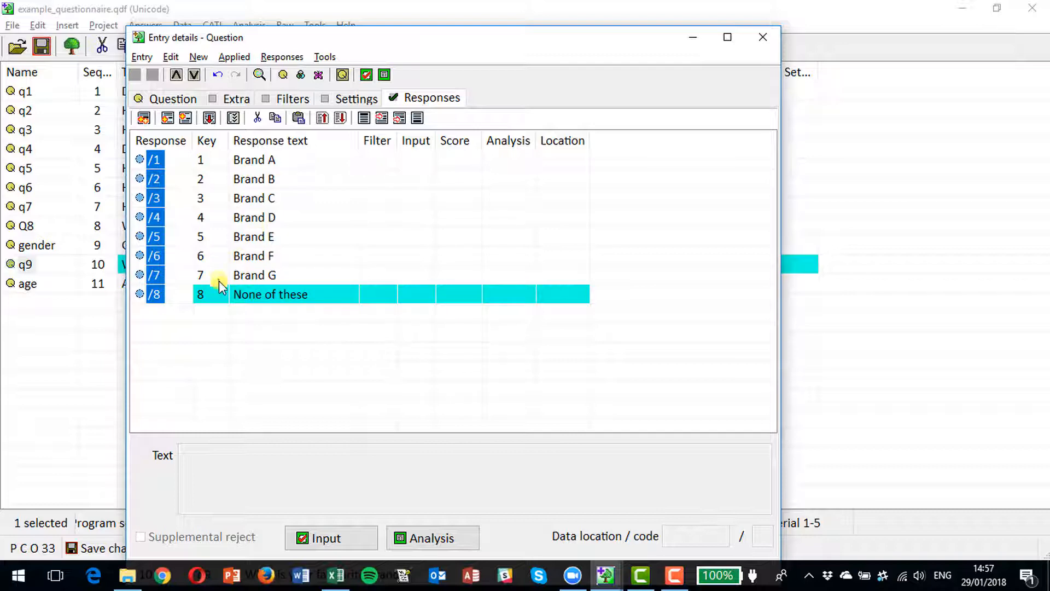
pyautogui.click(762, 37)
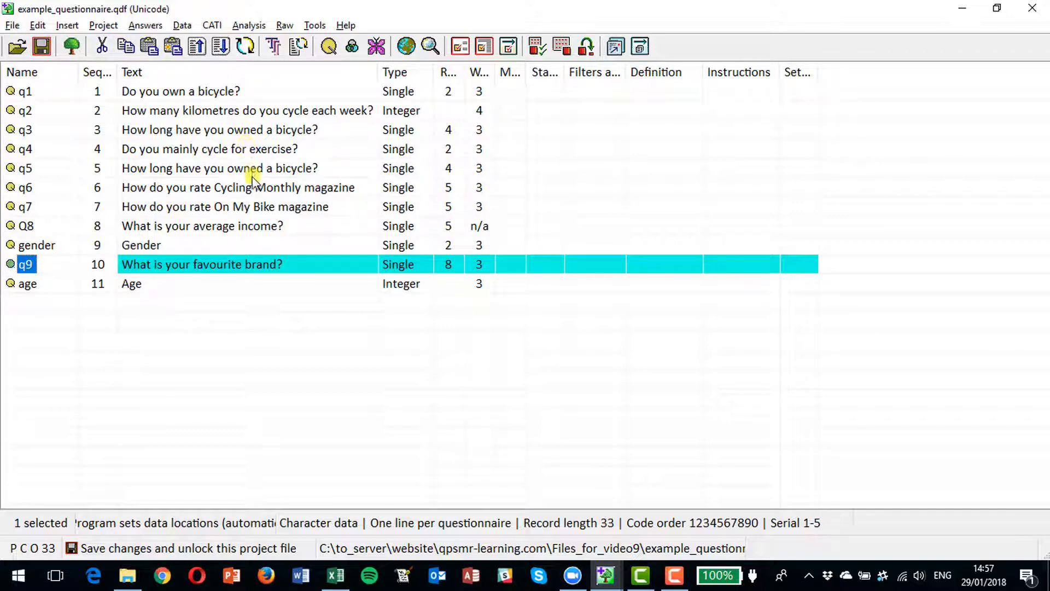
# Step: Set up a text find and replace of "bicycle" with "motorbike" and preview the changes for question q9
pyautogui.click(43, 29)
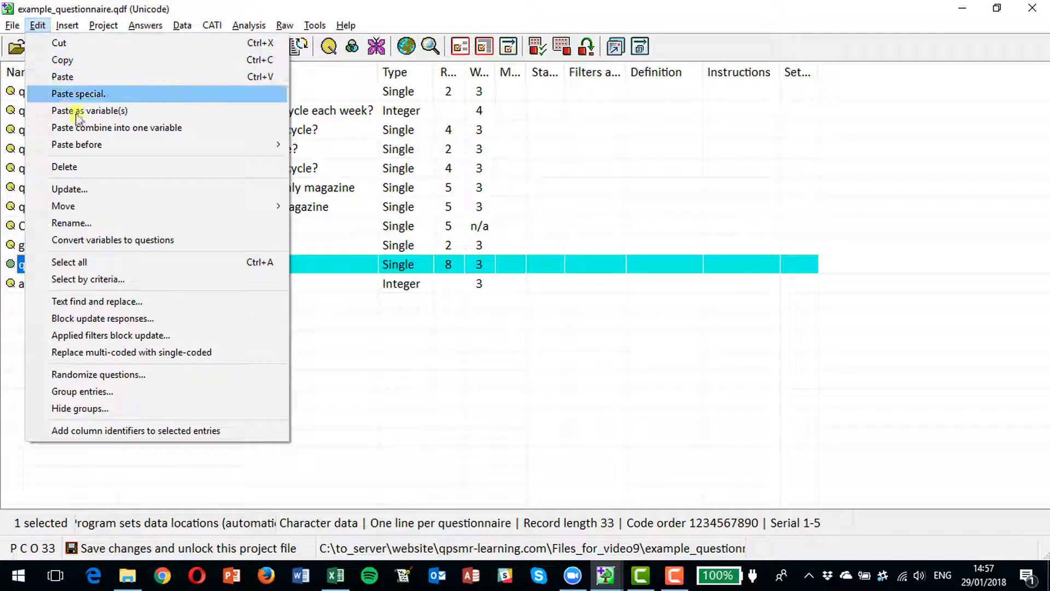
pyautogui.click(133, 301)
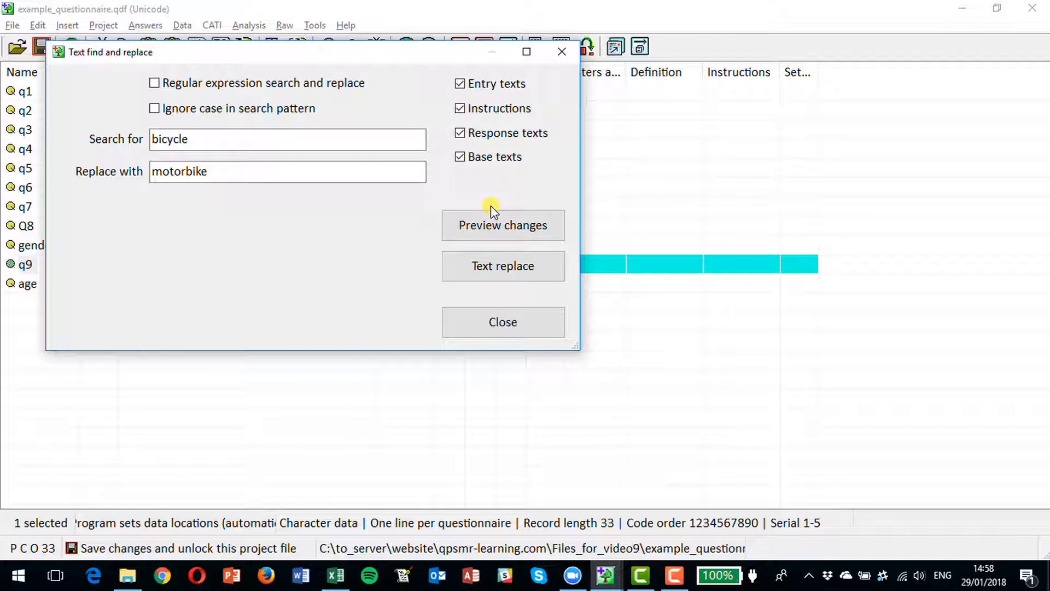
pyautogui.click(490, 230)
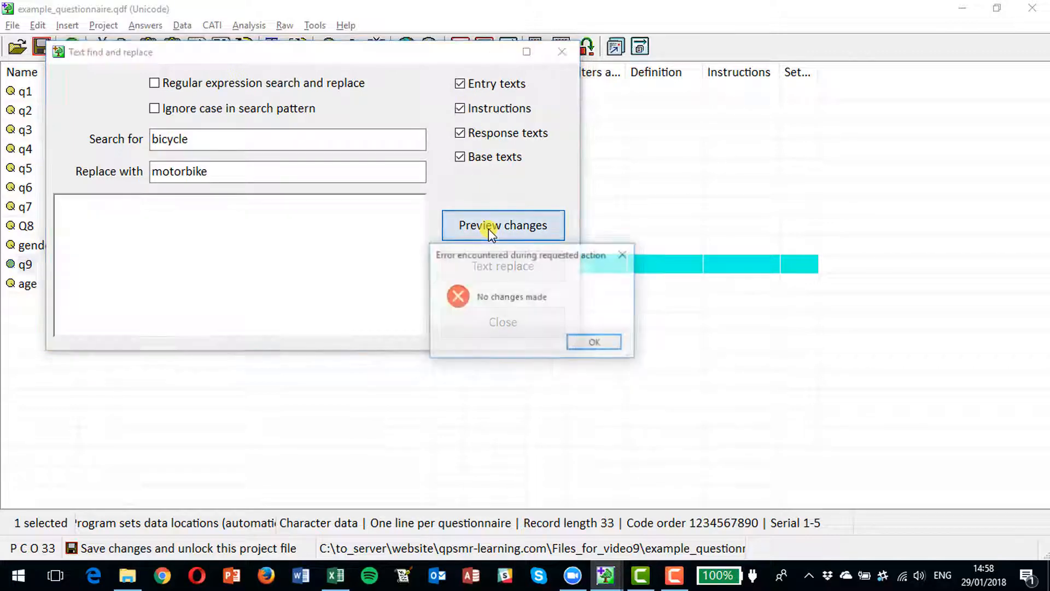
pyautogui.click(583, 338)
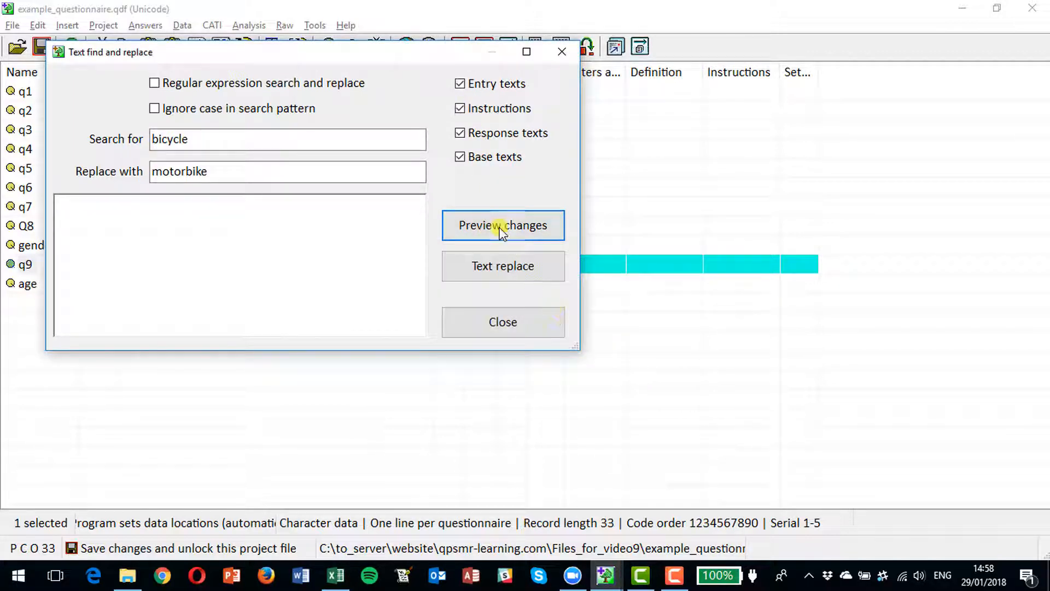
# Step: Select all entries from q1 to age, preview and apply the "bicycle" to "motorbike" replacement, and close the find and replace dialog
pyautogui.click(22, 93)
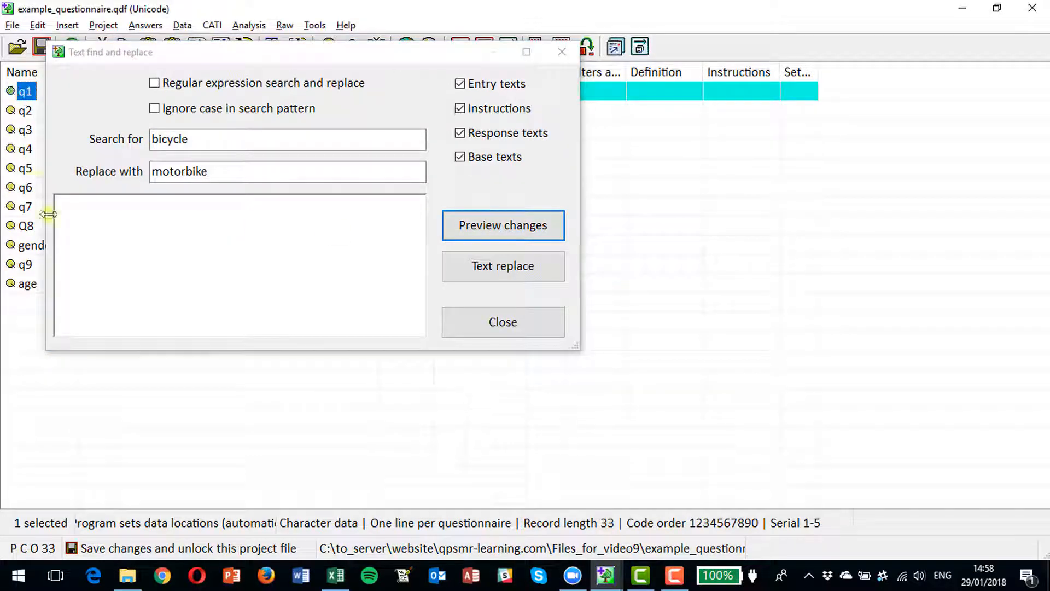
pyautogui.keyDown('shift'); pyautogui.click(14, 286); pyautogui.keyUp('shift')
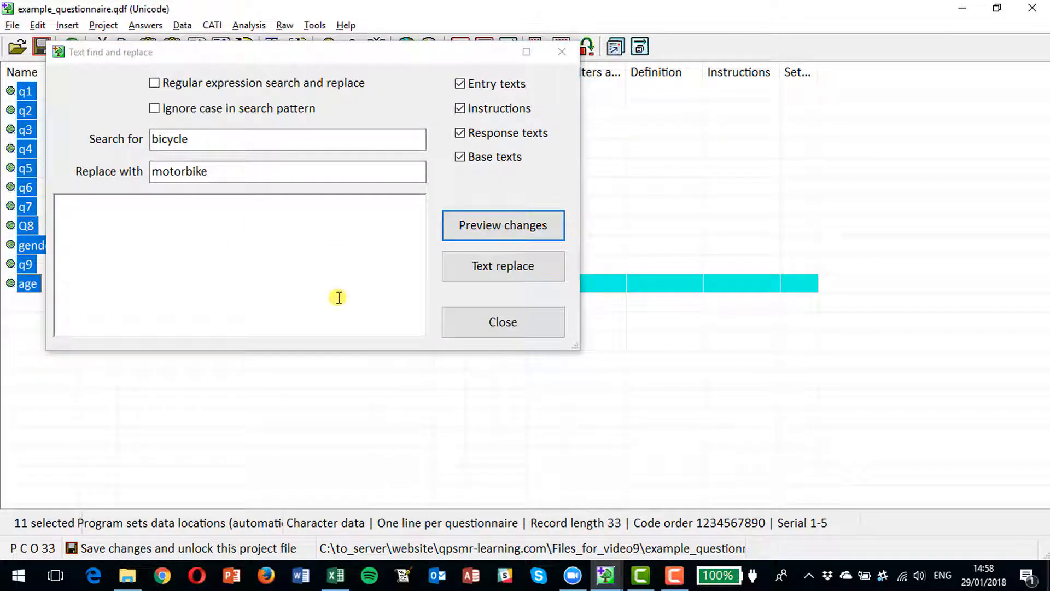
pyautogui.click(502, 228)
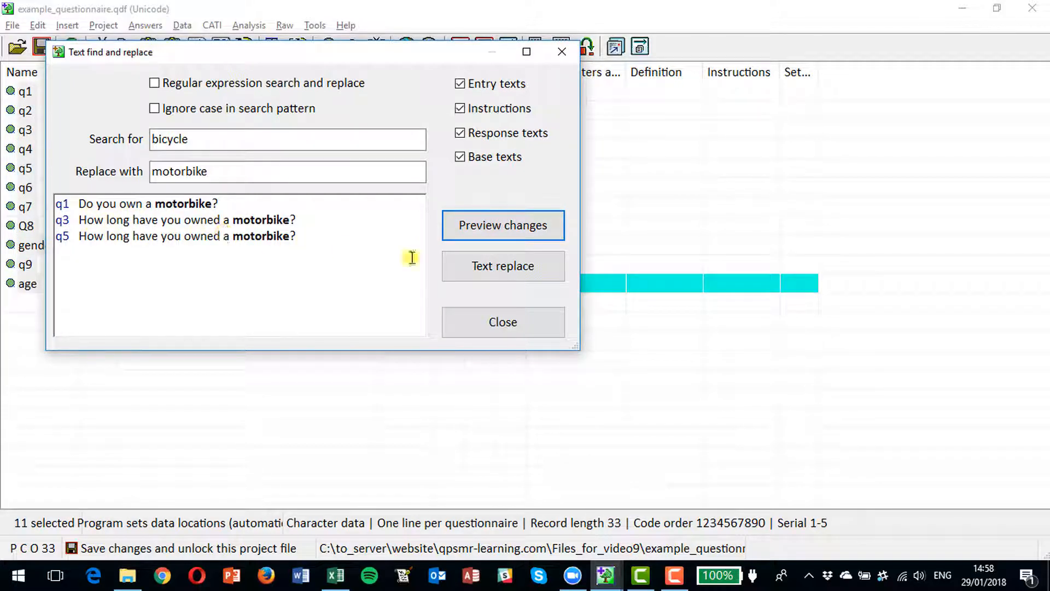
pyautogui.click(485, 269)
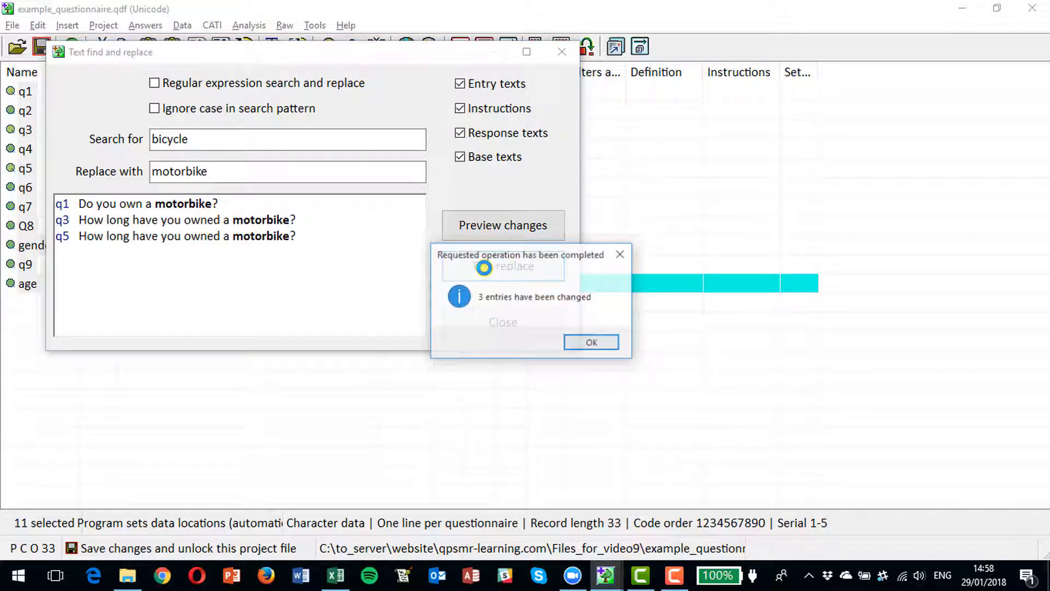
pyautogui.click(587, 343)
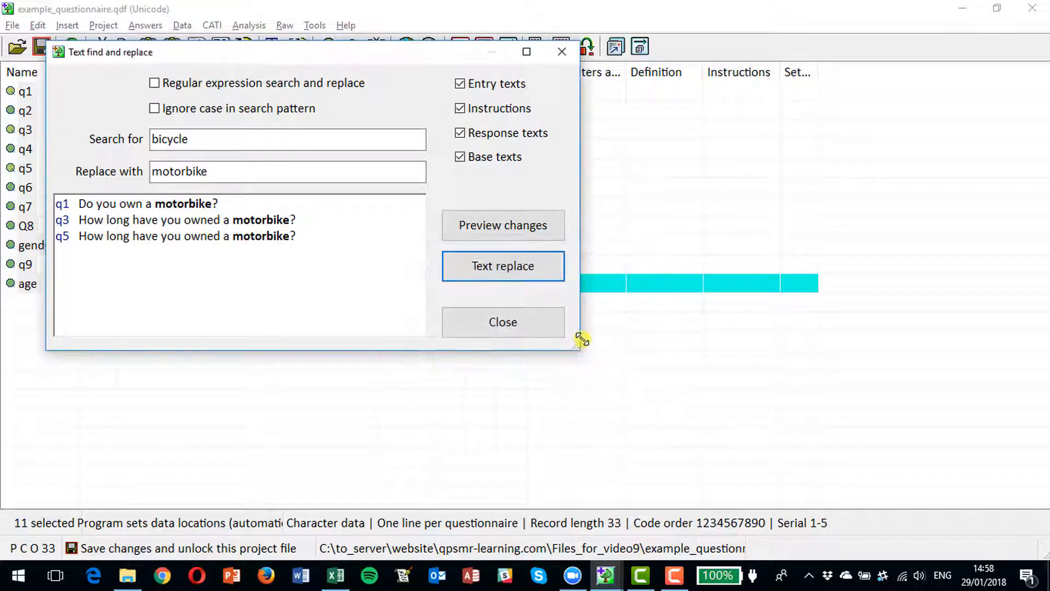
pyautogui.click(562, 51)
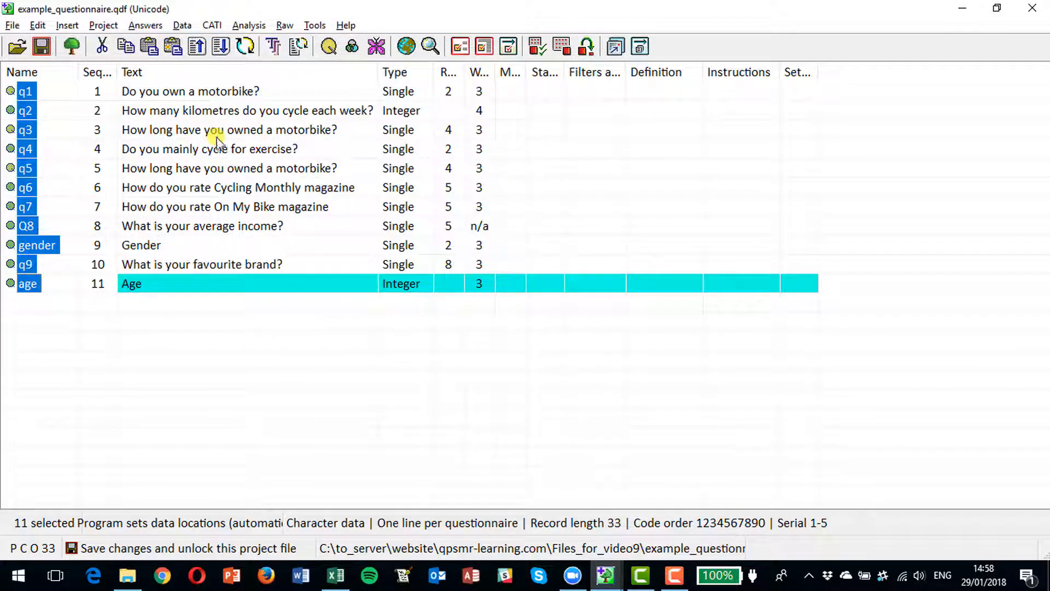
# Step: Select questions q1, q3 and q5 together and open the text find and replace for them
pyautogui.click(25, 92)
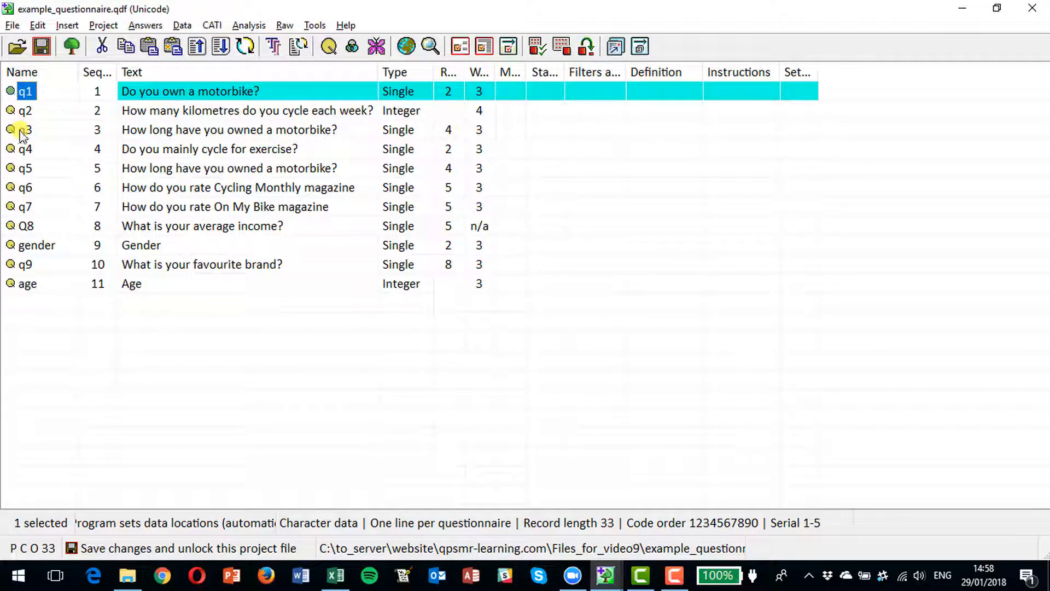
pyautogui.keyDown('ctrl'); pyautogui.click(23, 131); pyautogui.keyUp('ctrl')
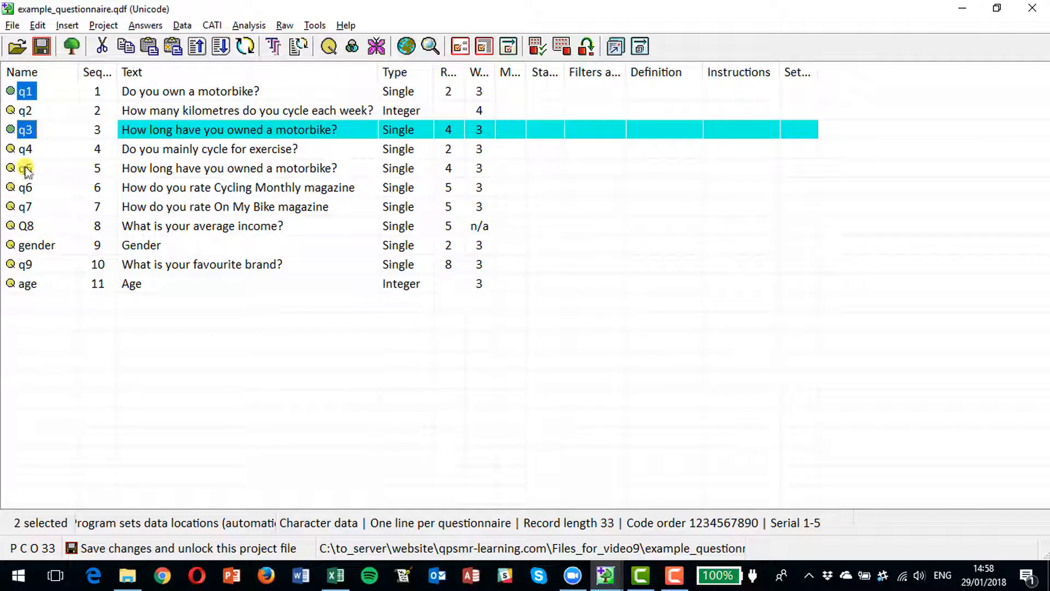
pyautogui.keyDown('ctrl'); pyautogui.click(25, 167); pyautogui.keyUp('ctrl')
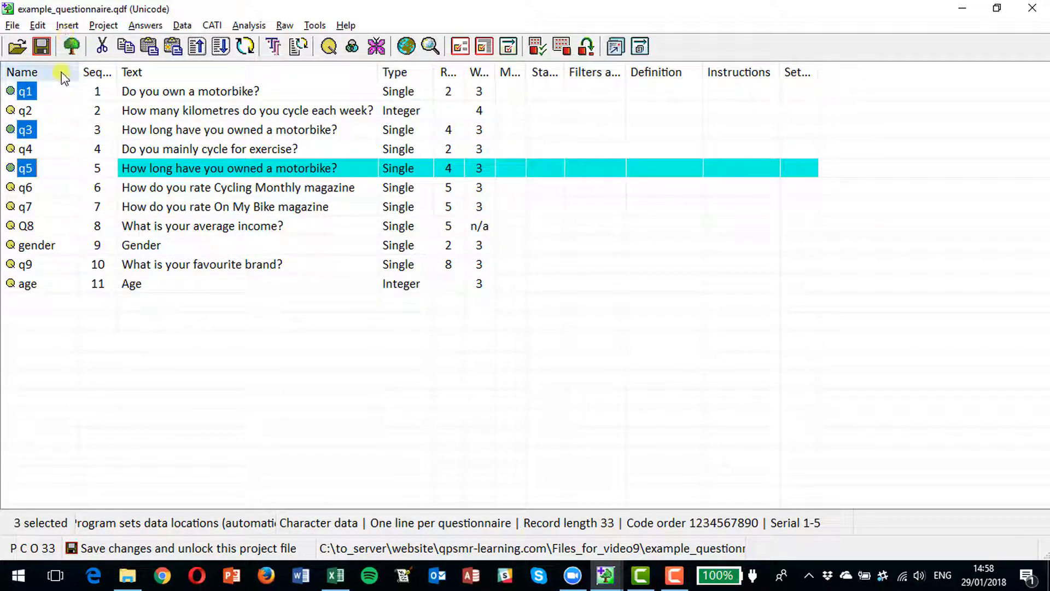
pyautogui.click(38, 25)
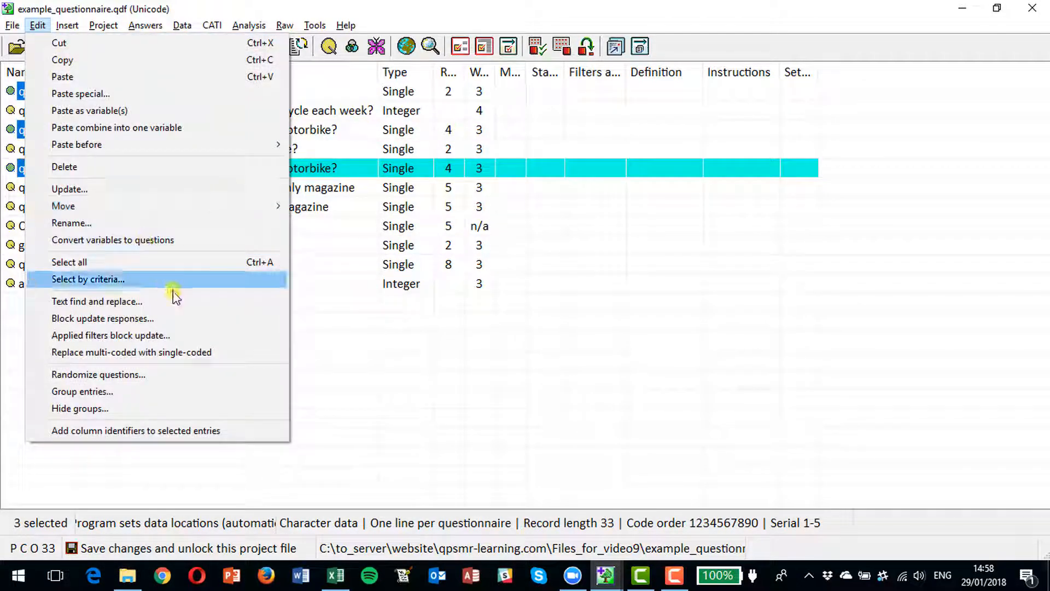
pyautogui.click(192, 304)
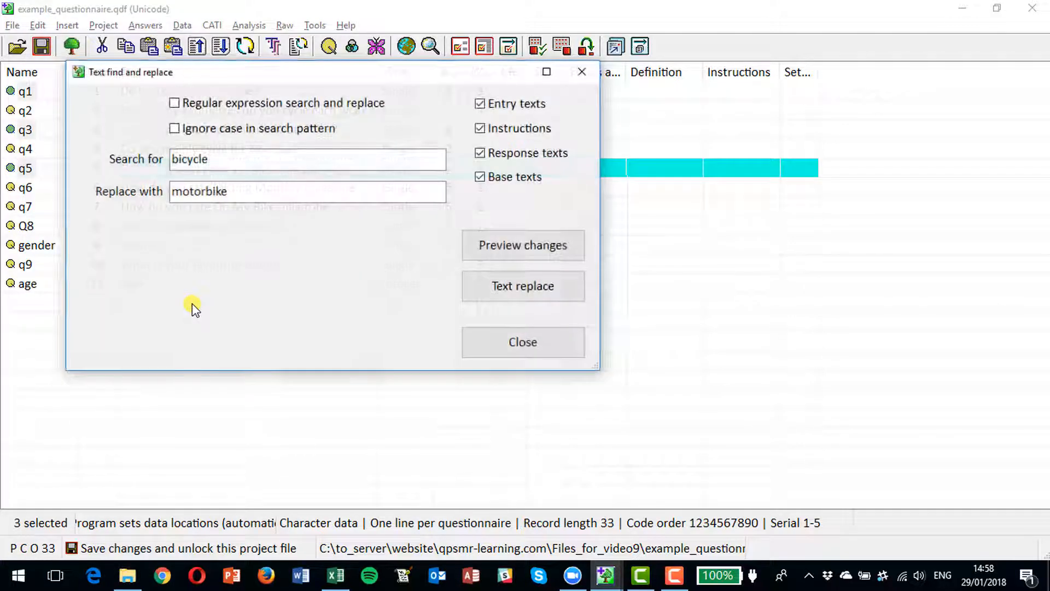
pyautogui.click(9, 83)
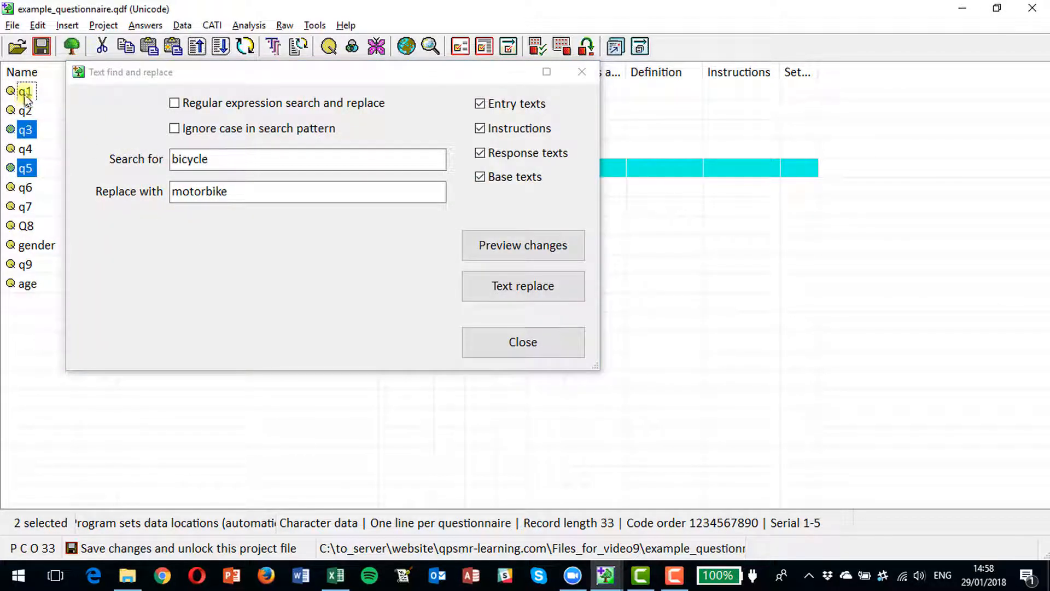
# Step: Replace "motorbike" with "bicycle" in the texts of the selected questions and close the find and replace dialog
pyautogui.click(141, 158)
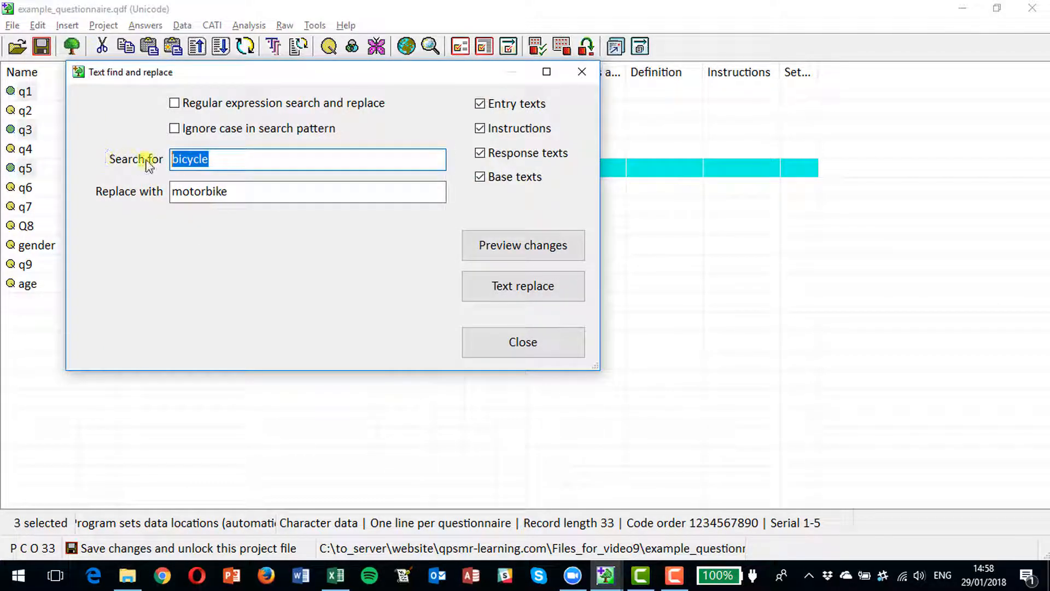
pyautogui.write('motorb')
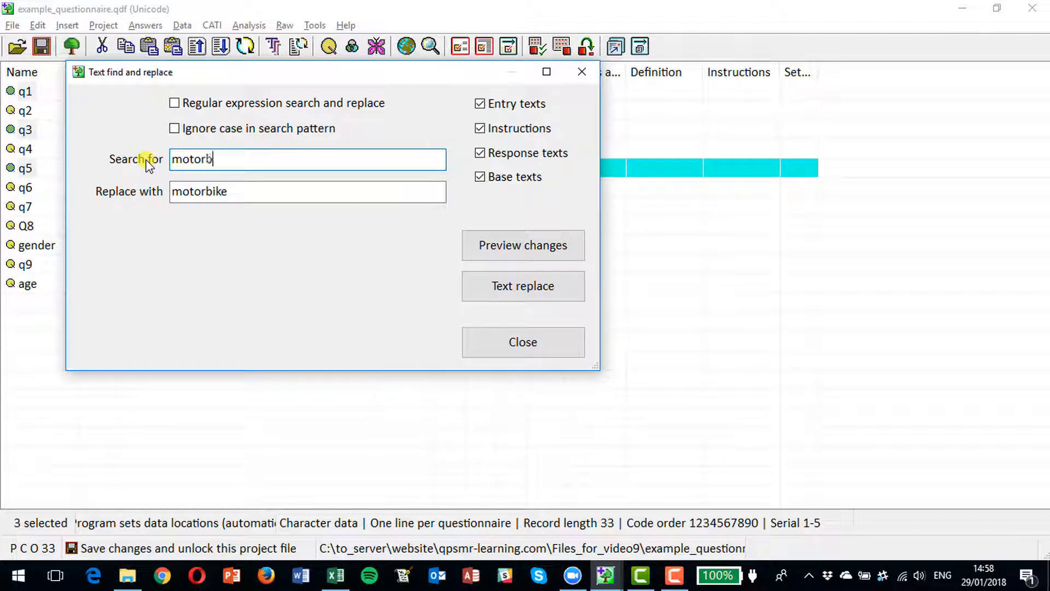
pyautogui.write('ike')
pyautogui.press('Tab')
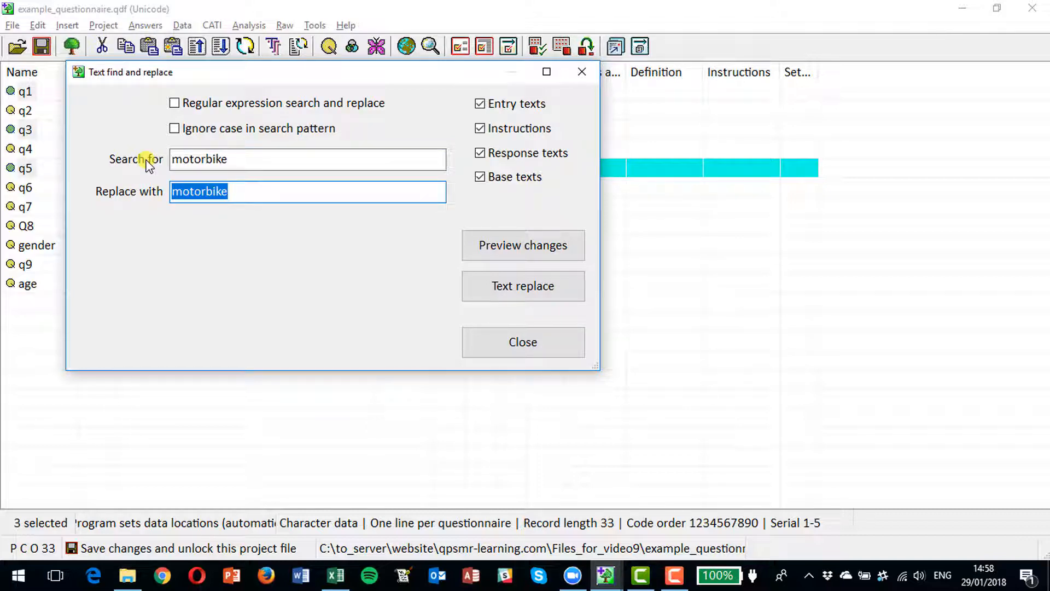
pyautogui.write('bicycle')
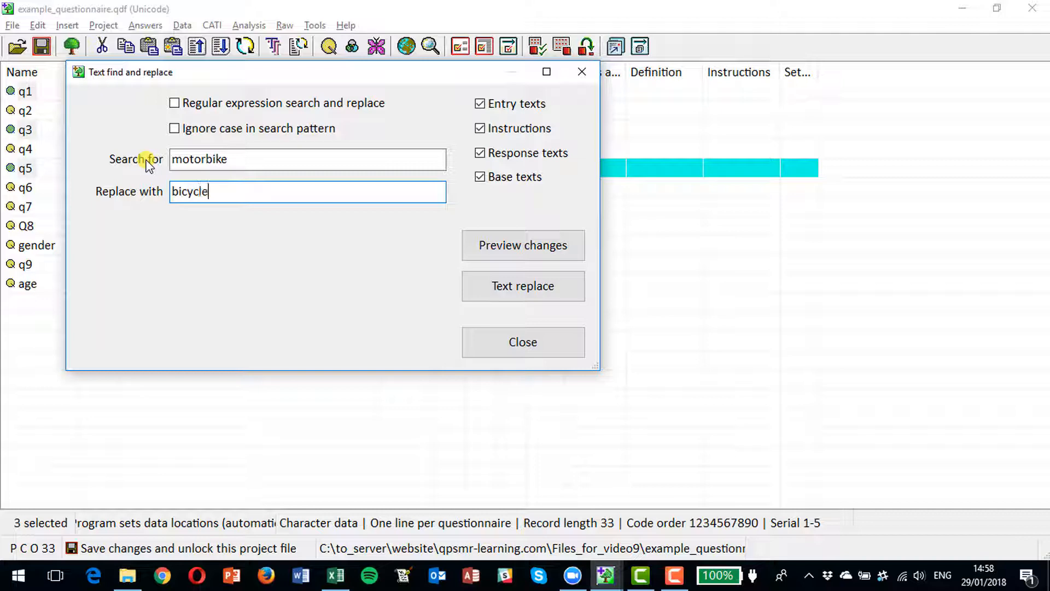
pyautogui.click(519, 285)
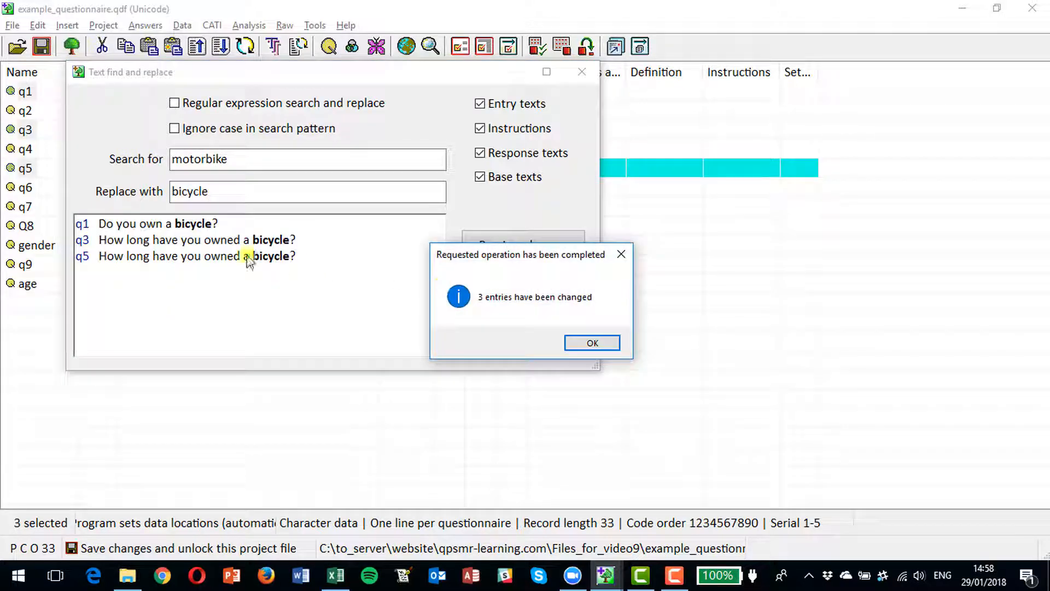
pyautogui.click(584, 342)
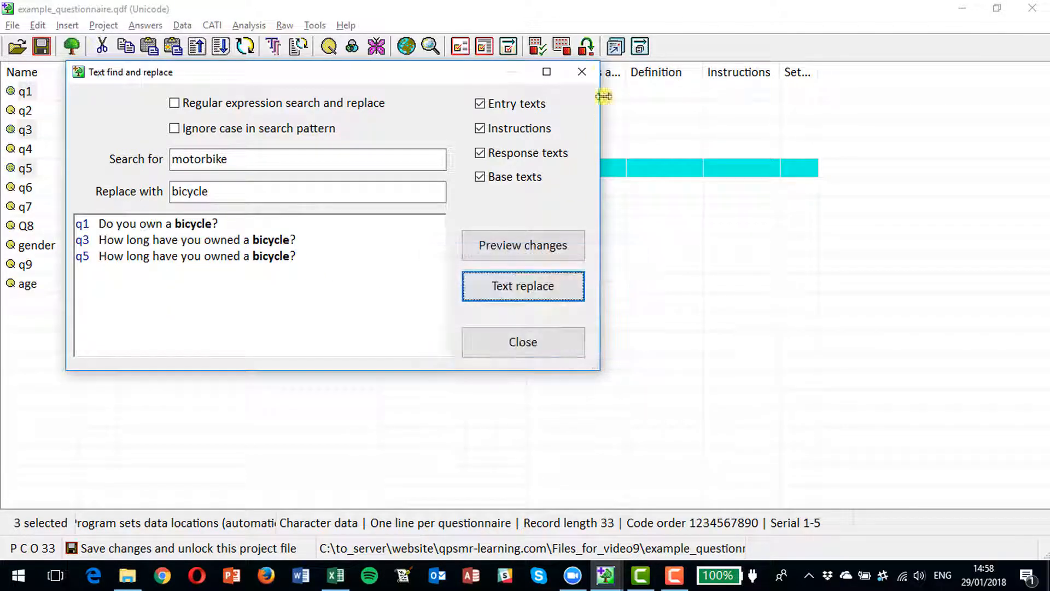
pyautogui.click(588, 74)
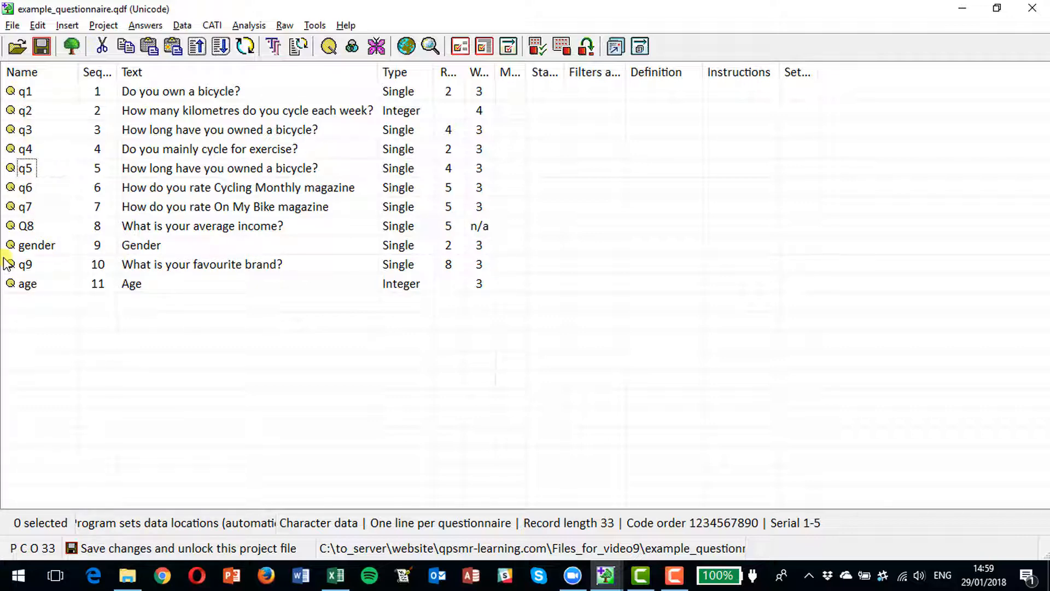
# Step: Insert a filter entry after q1 named "fq1" with the definition q1/1
pyautogui.click(28, 93)
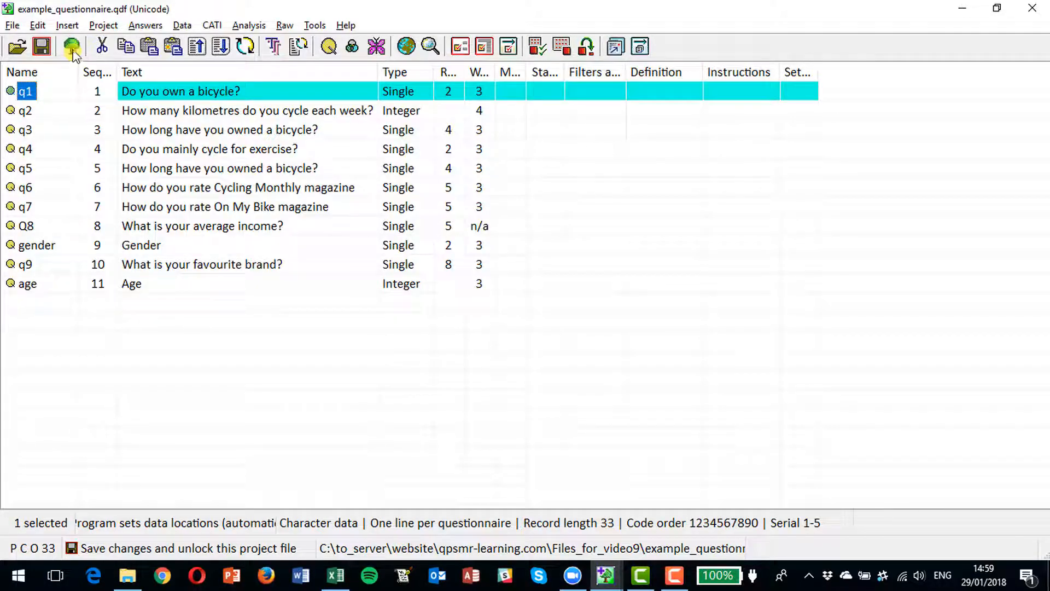
pyautogui.click(68, 26)
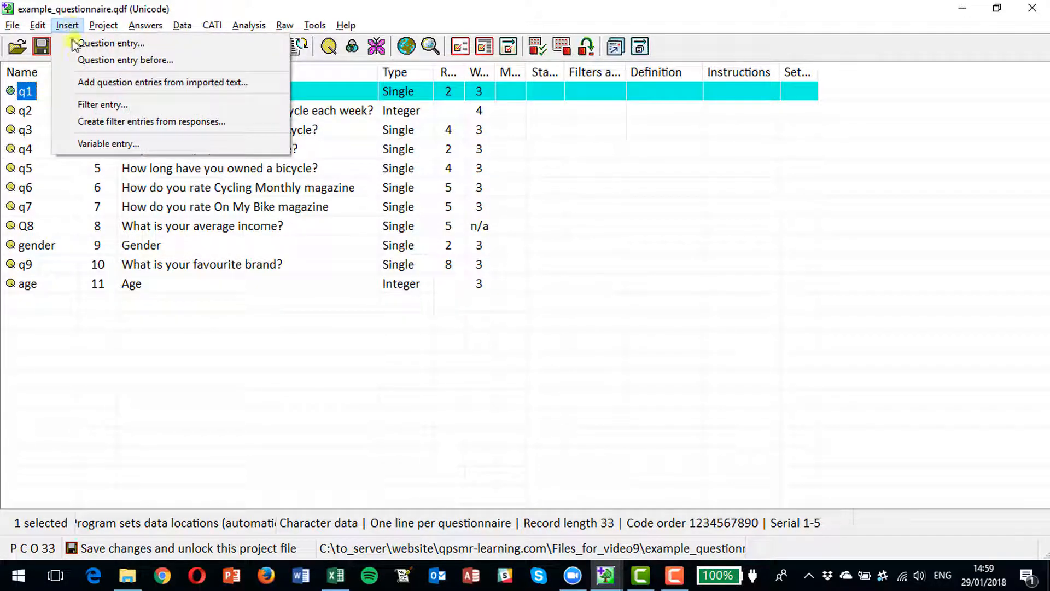
pyautogui.click(100, 104)
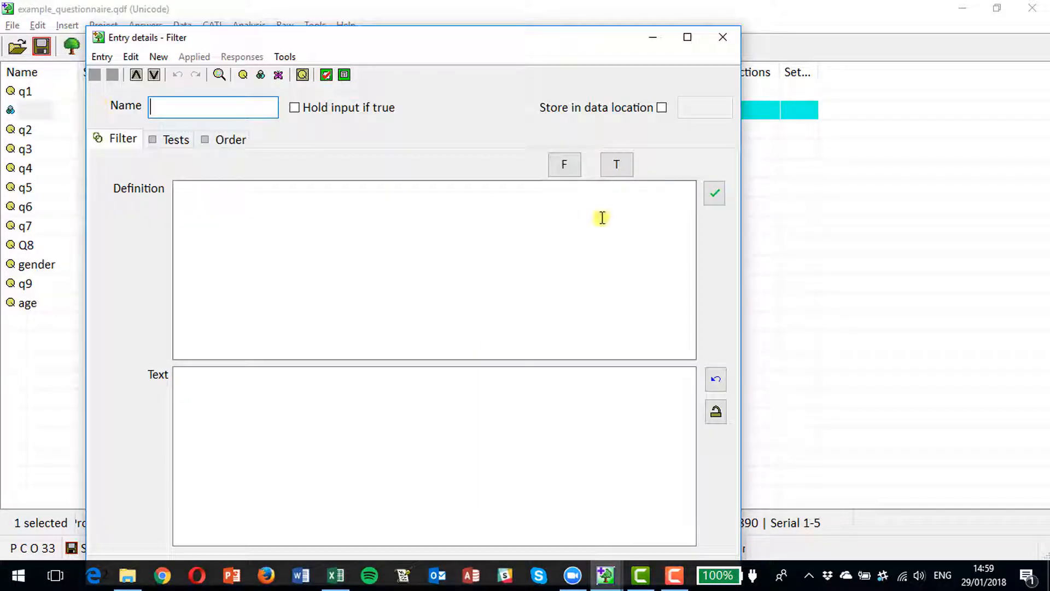
pyautogui.write('fq1')
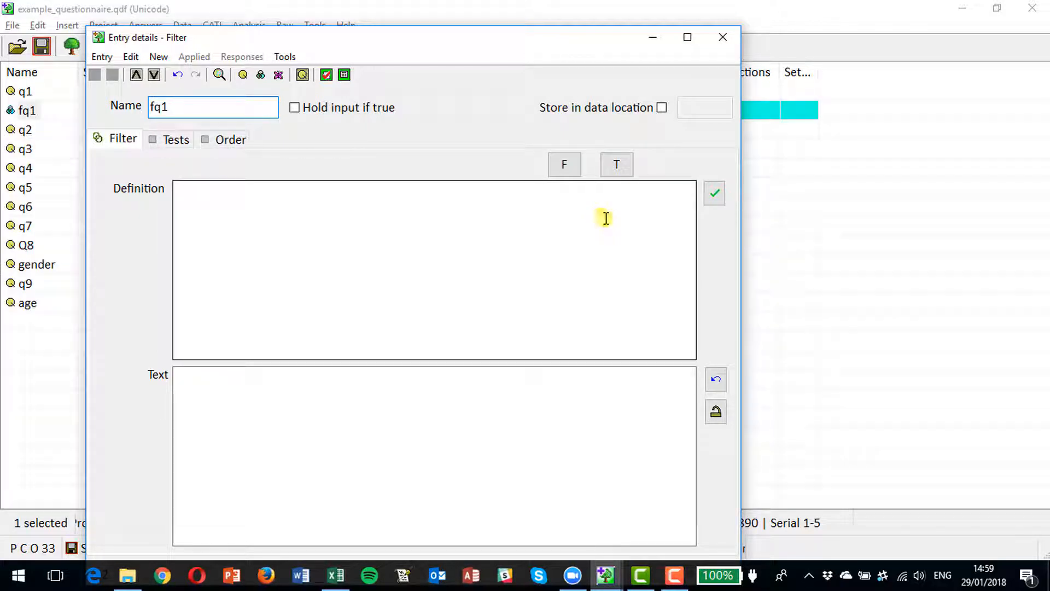
pyautogui.click(220, 209)
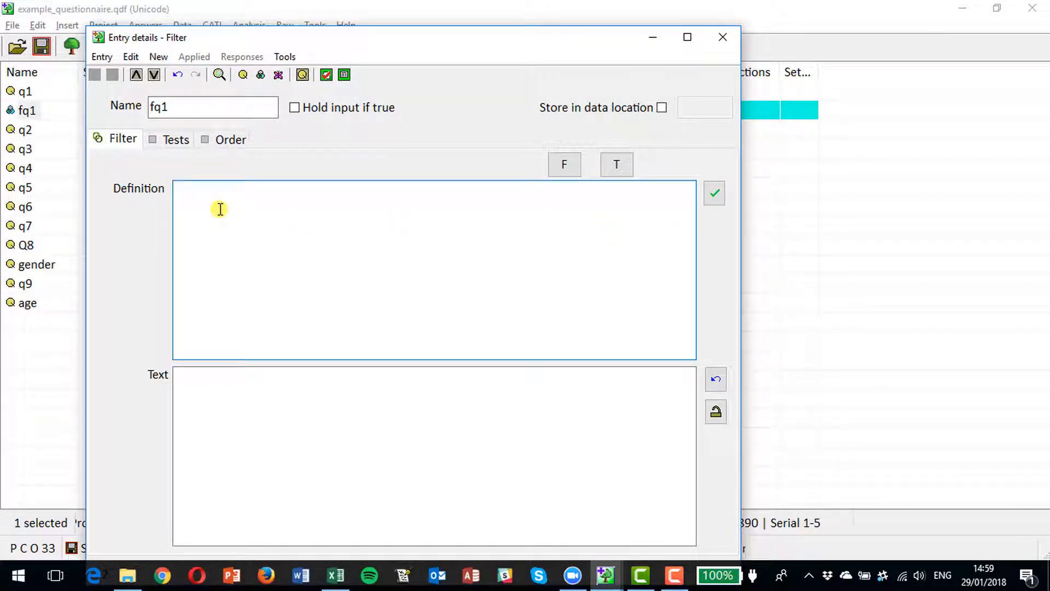
pyautogui.write('q1/1')
# Step: Set the filter's text to "All who own a bicycle" and close the entry details
pyautogui.click(258, 387)
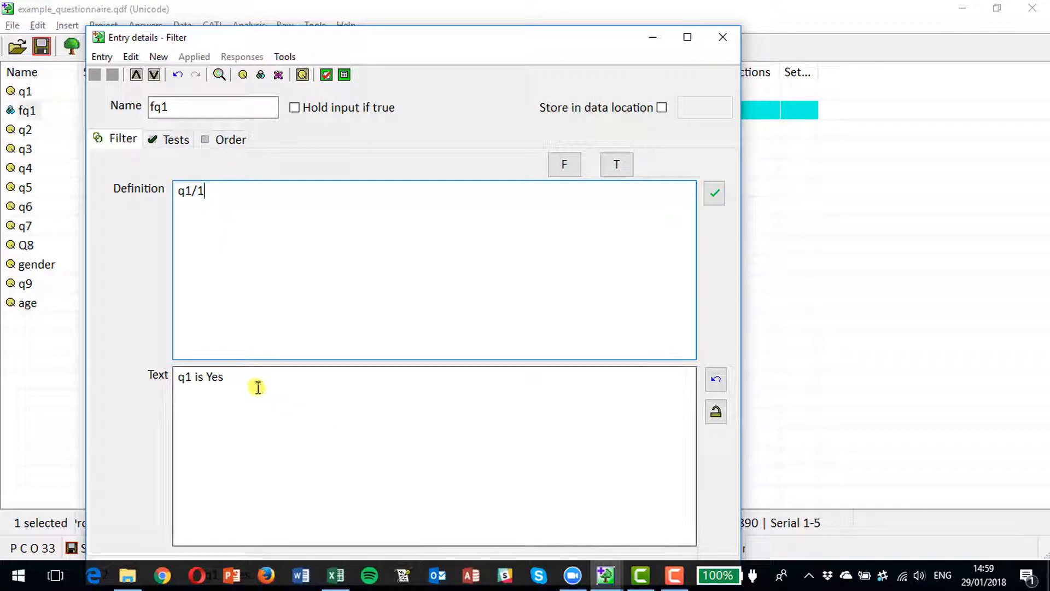
pyautogui.hotkey('ctrl', 'a')
pyautogui.write('All who ')
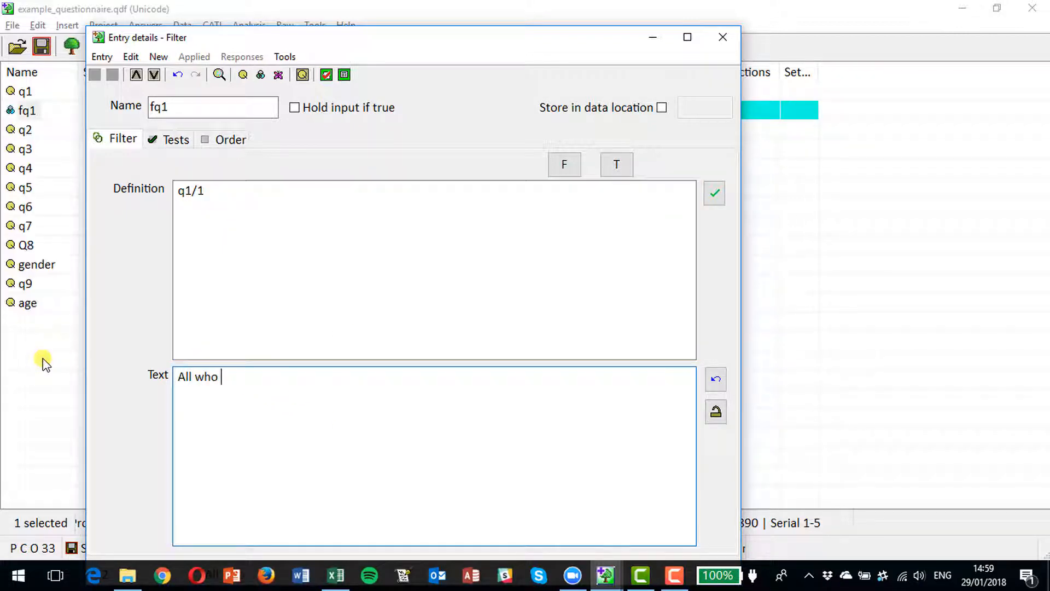
pyautogui.write('own a bicycle')
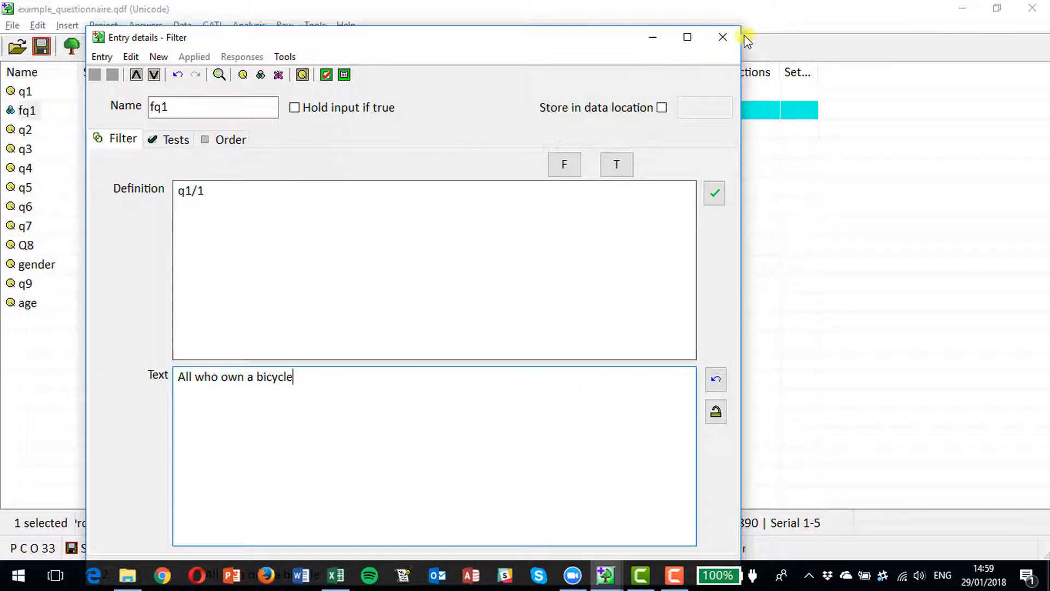
pyautogui.click(722, 37)
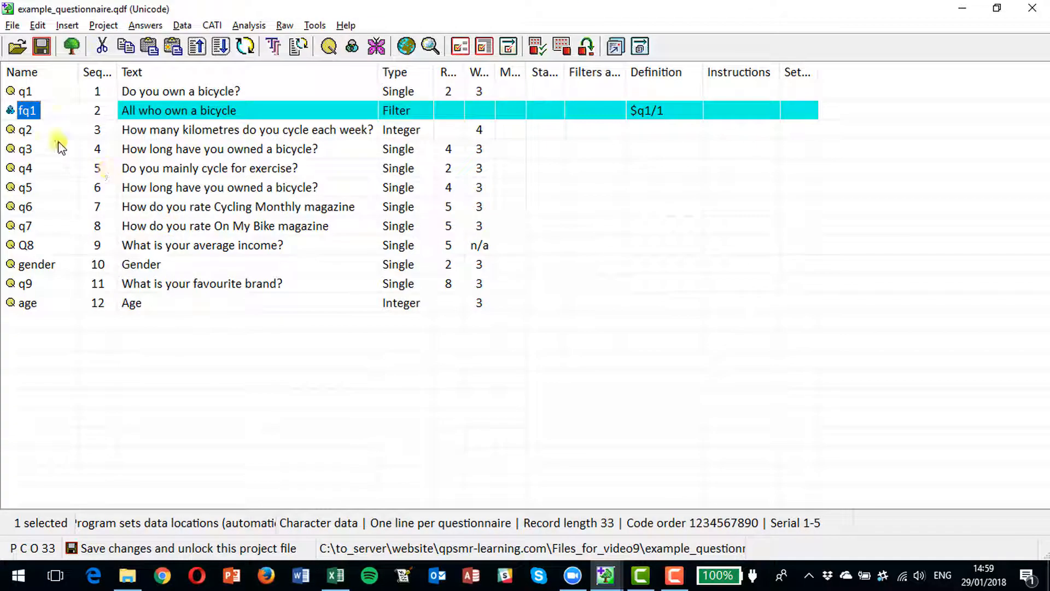
# Step: Apply filter fq1 to questions q2 through q7 with an applied filters block update, close it and clear the selection
pyautogui.click(26, 130)
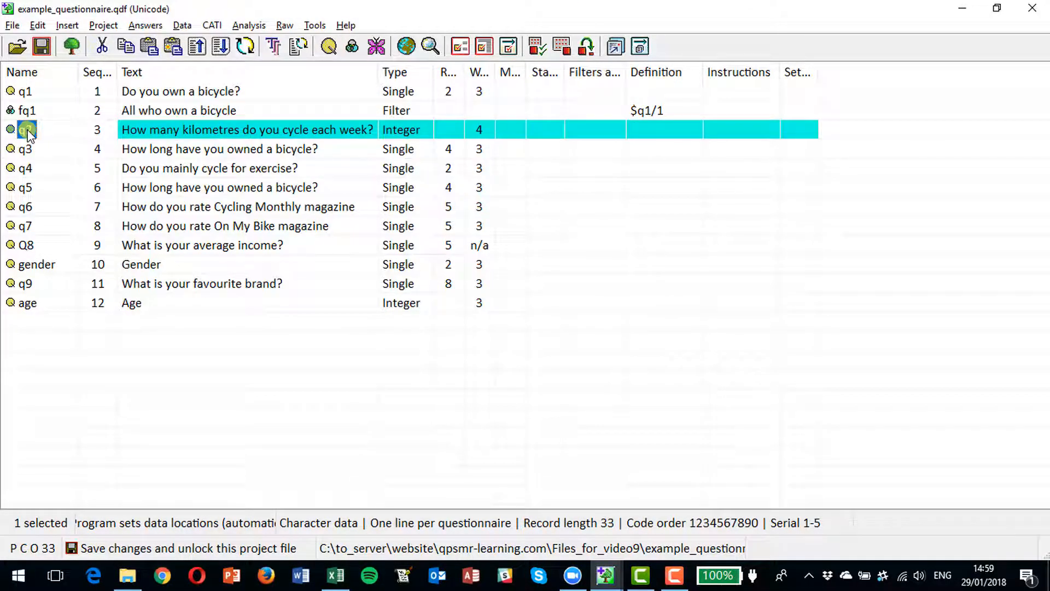
pyautogui.keyDown('shift'); pyautogui.click(27, 226); pyautogui.keyUp('shift')
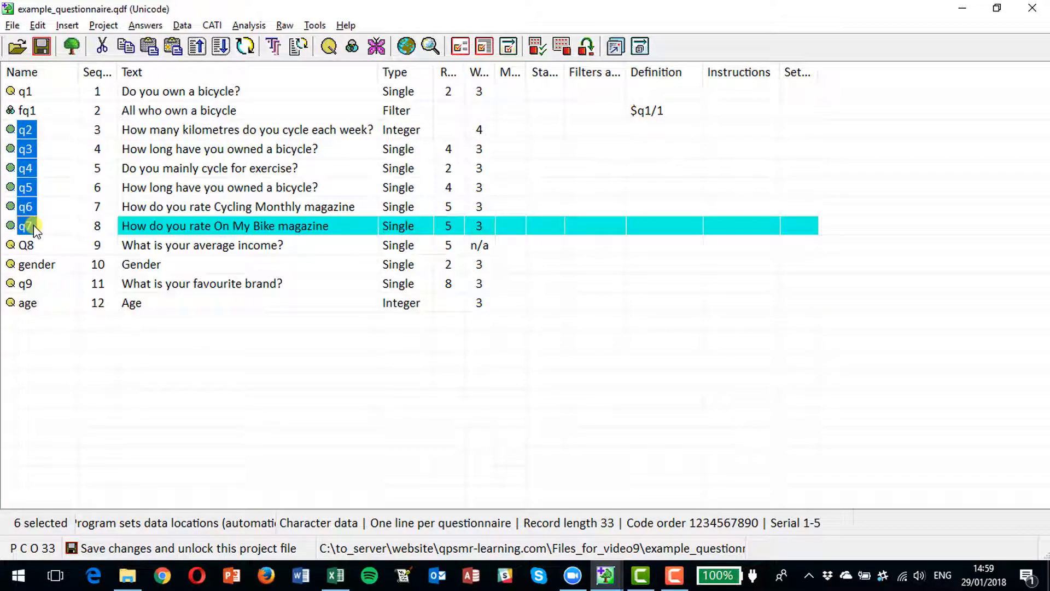
pyautogui.click(38, 25)
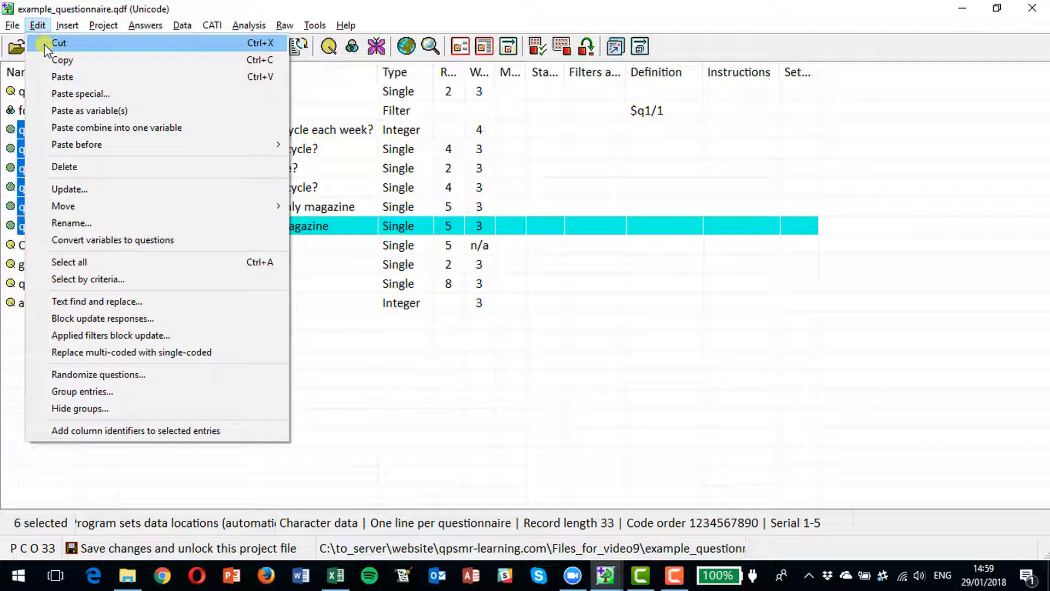
pyautogui.click(141, 336)
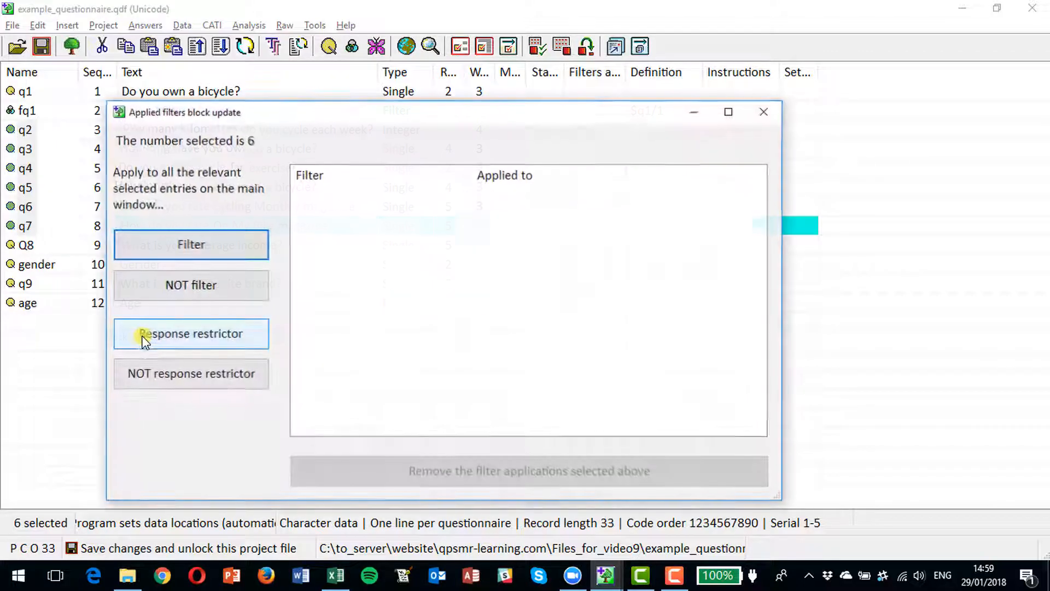
pyautogui.click(180, 249)
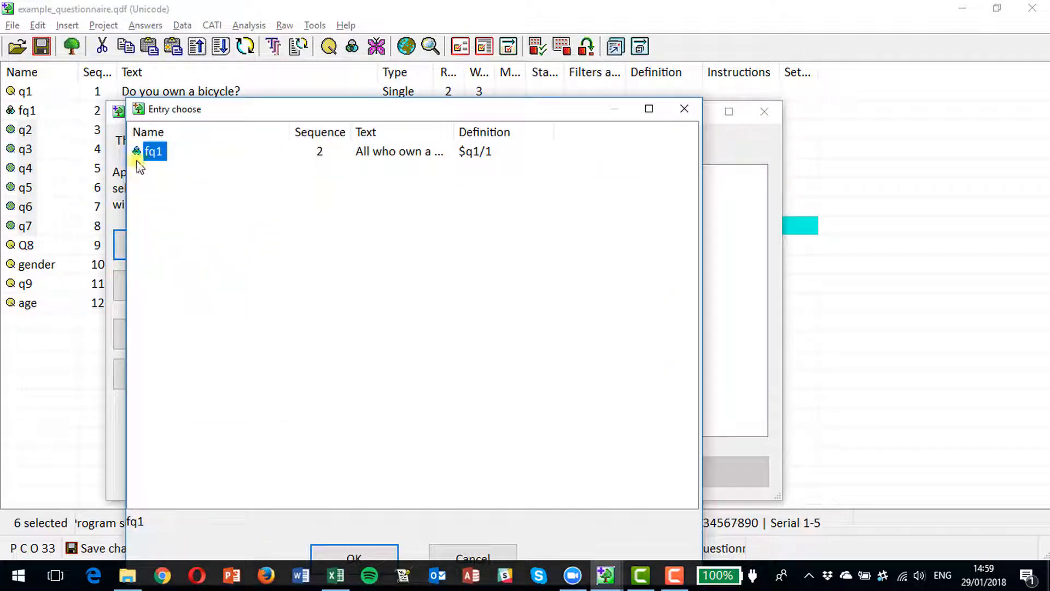
pyautogui.click(156, 153)
pyautogui.click(352, 558)
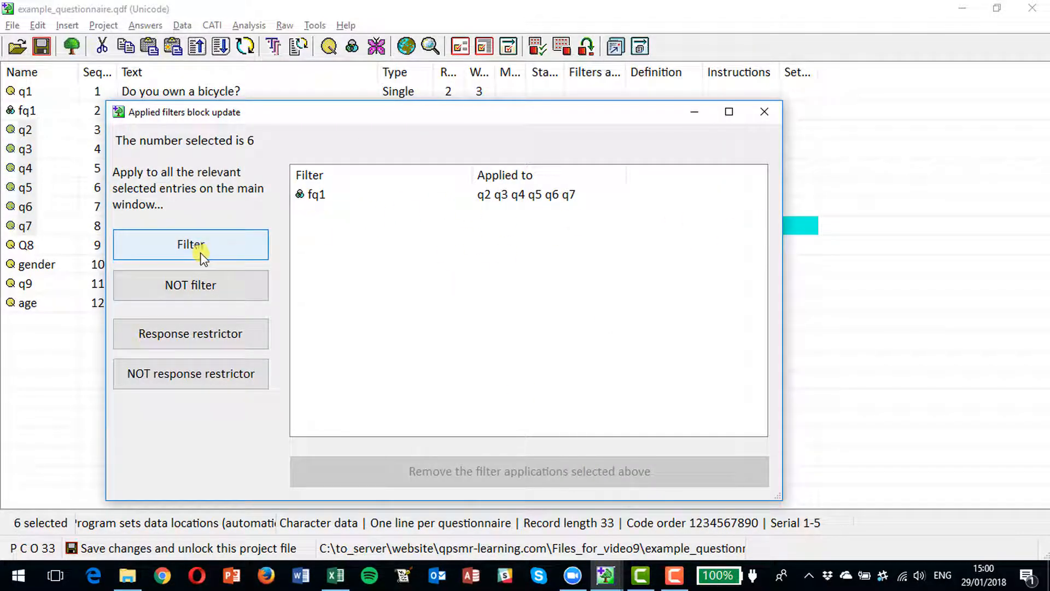
pyautogui.click(766, 114)
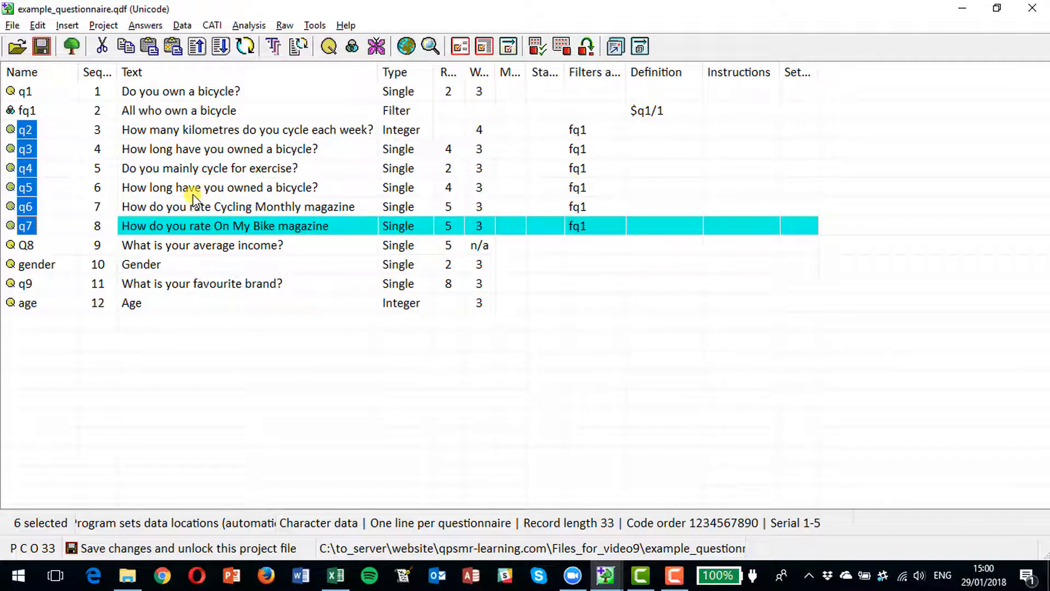
pyautogui.click(56, 132)
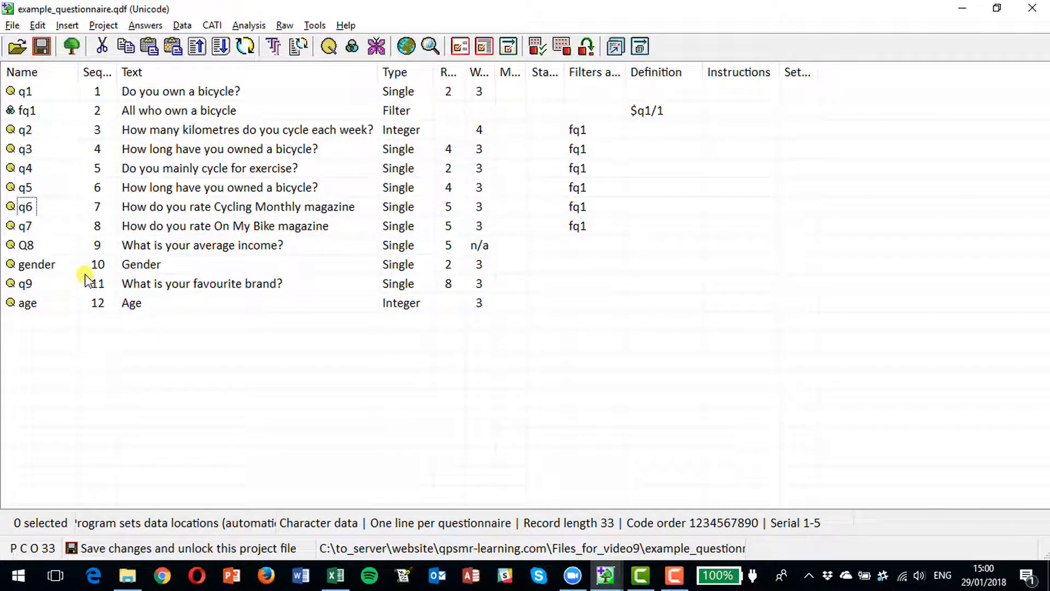